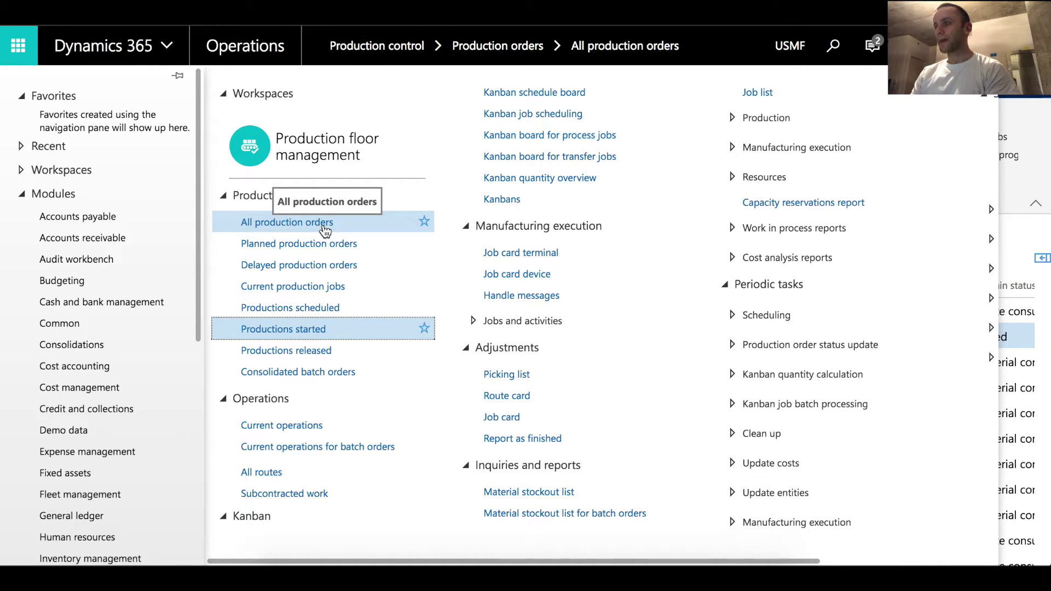
- Open the list of all production orders in Production control
{"action": "left_click", "coordinate": [325, 229]}
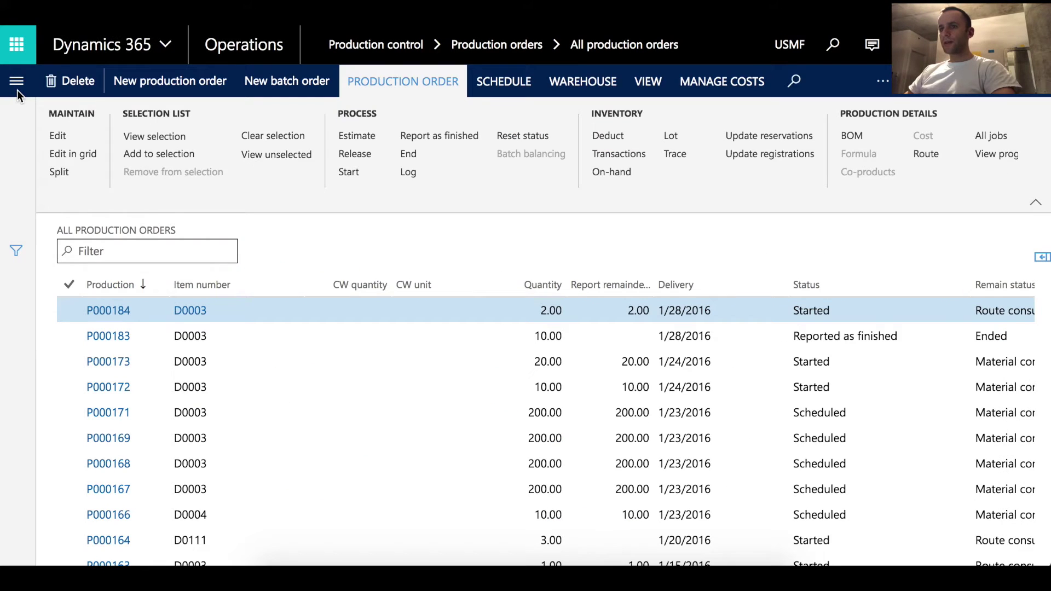
{"action": "left_click", "coordinate": [16, 81]}
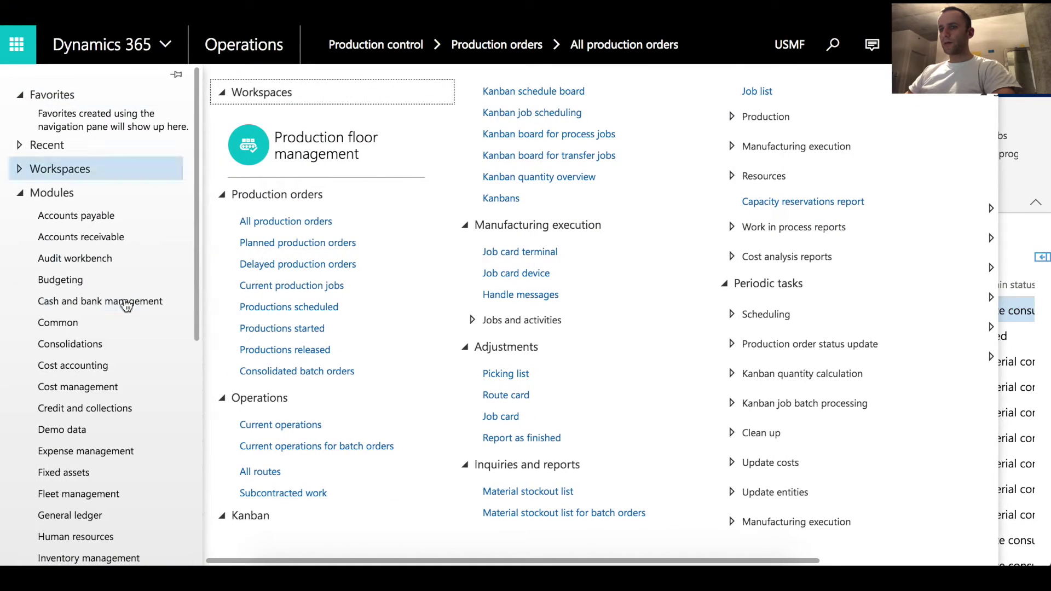
{"action": "left_click", "coordinate": [311, 225]}
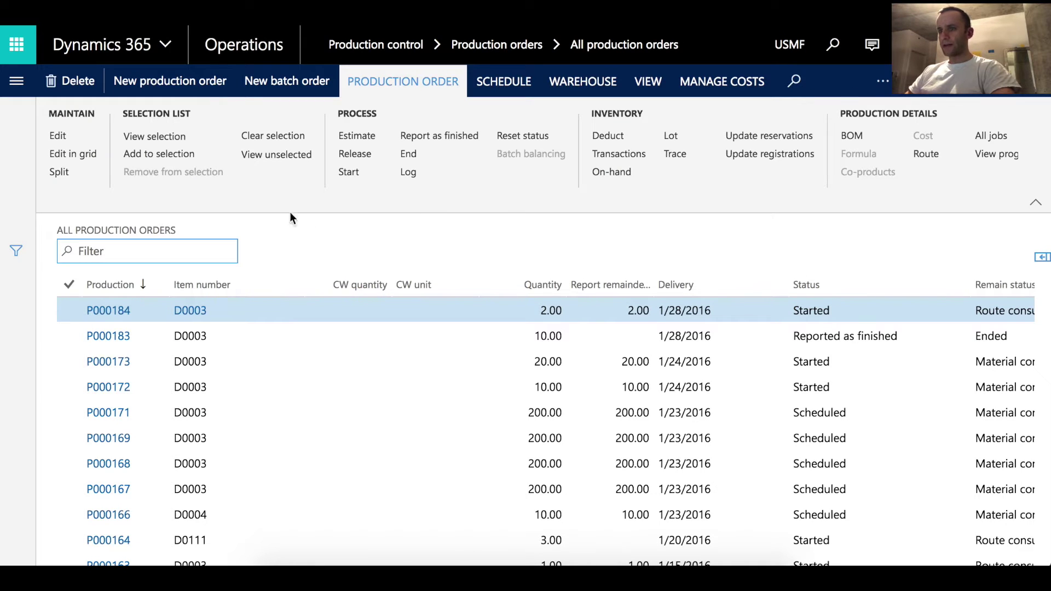
- Start a new production order for item D0003 and review its default settings
{"action": "left_click", "coordinate": [159, 84]}
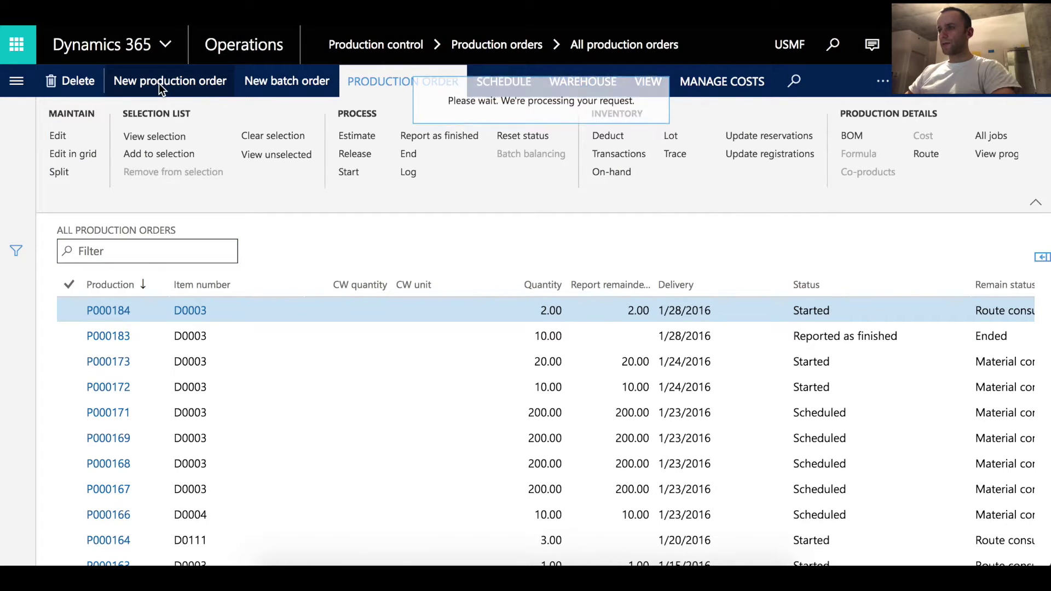
{"action": "type", "text": "D"}
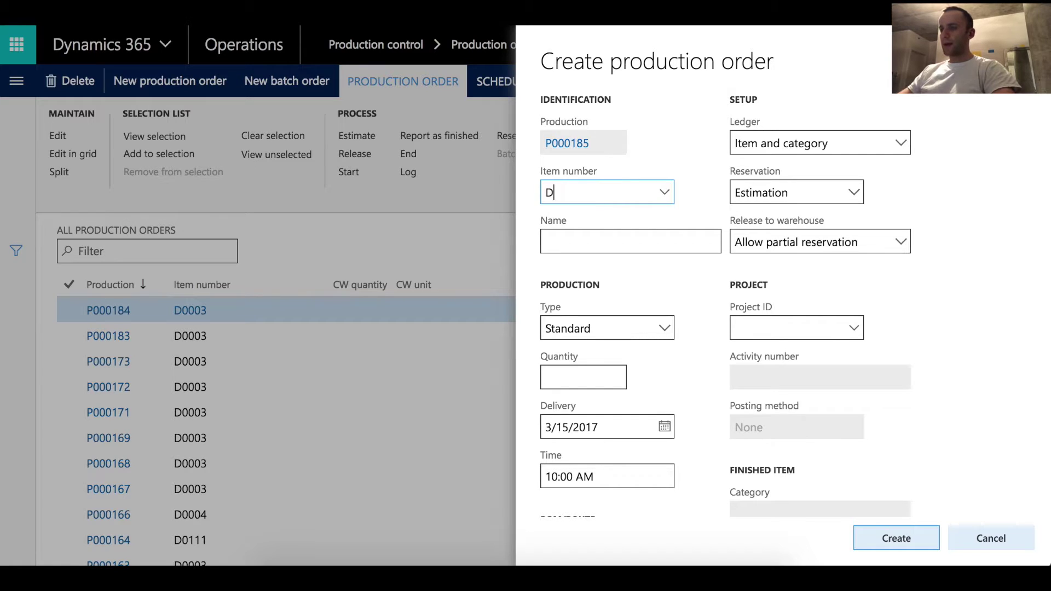
{"action": "type", "text": "0003"}
{"action": "key", "text": "Tab"}
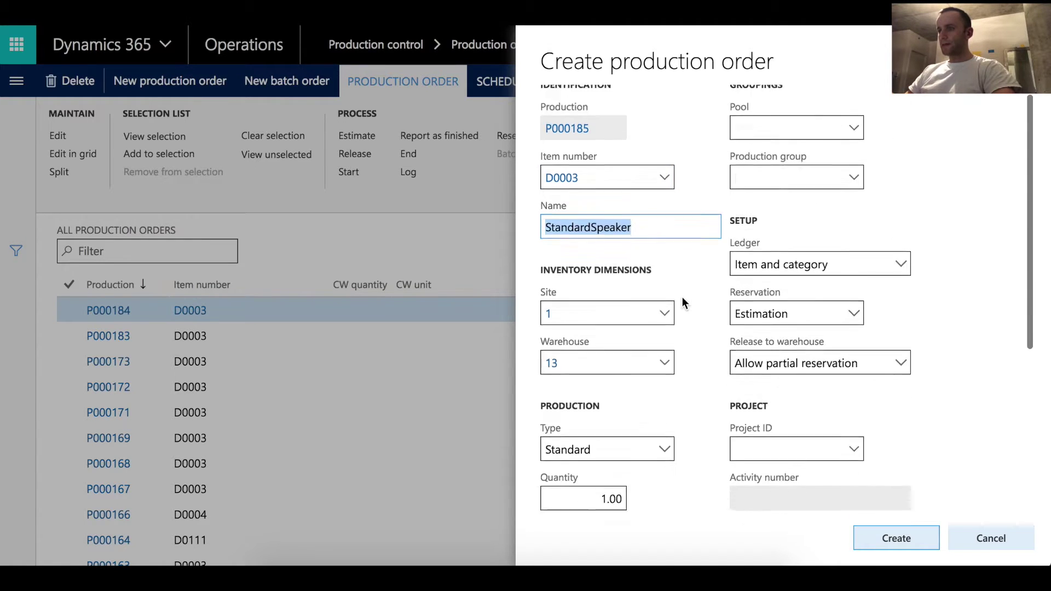
{"action": "scroll", "coordinate": [682, 297], "scroll_direction": "down", "scroll_amount": 4}
{"action": "scroll", "coordinate": [682, 297], "scroll_direction": "up", "scroll_amount": 4}
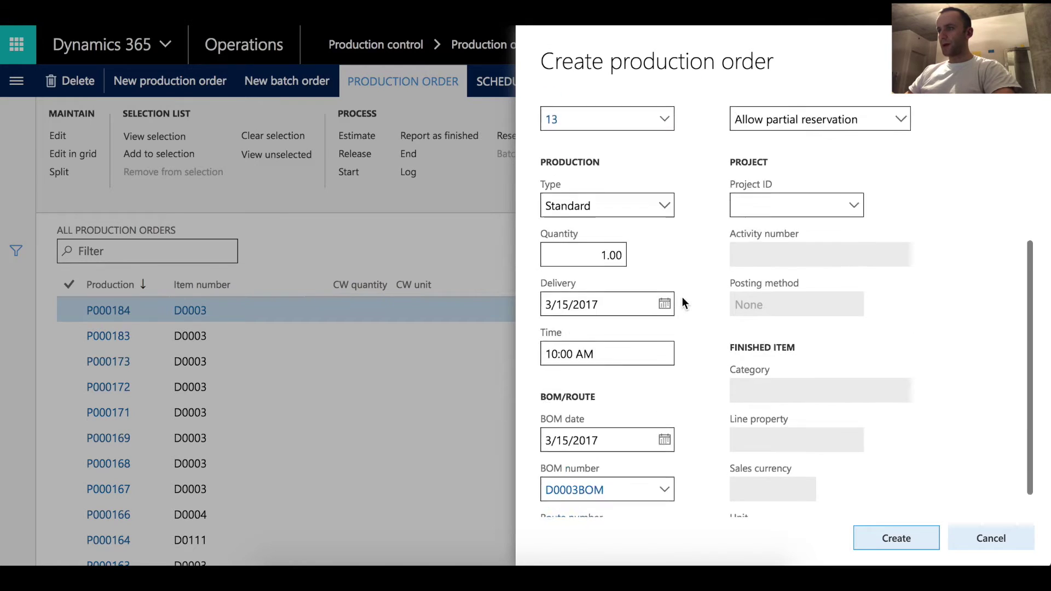
{"action": "scroll", "coordinate": [837, 246], "scroll_direction": "down", "scroll_amount": 2}
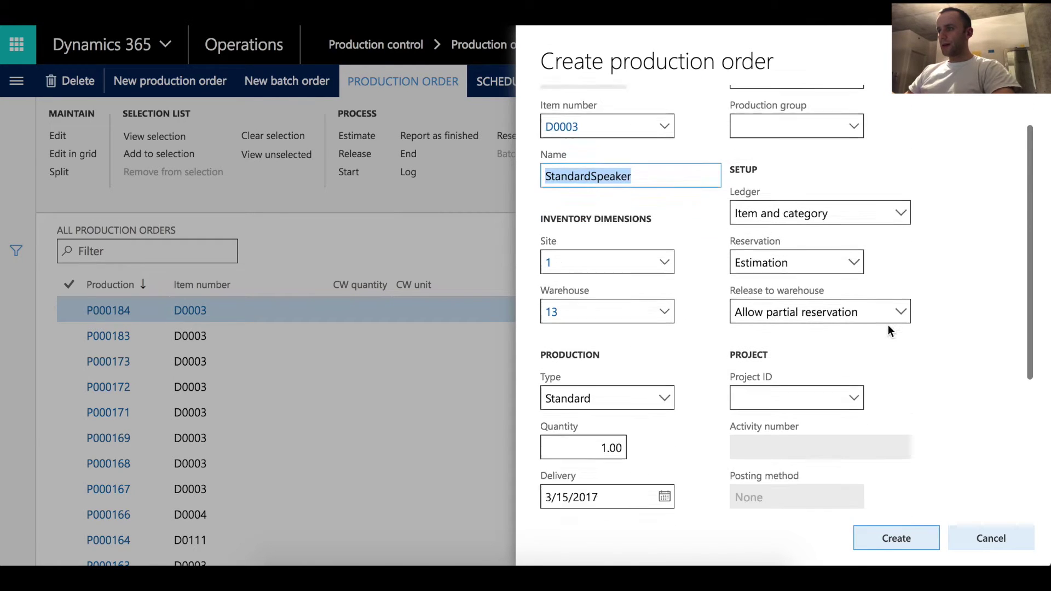
- Create the production order with Manual reservation, a quantity of 50 and delivery date 3/17/2017
{"action": "left_click", "coordinate": [852, 240]}
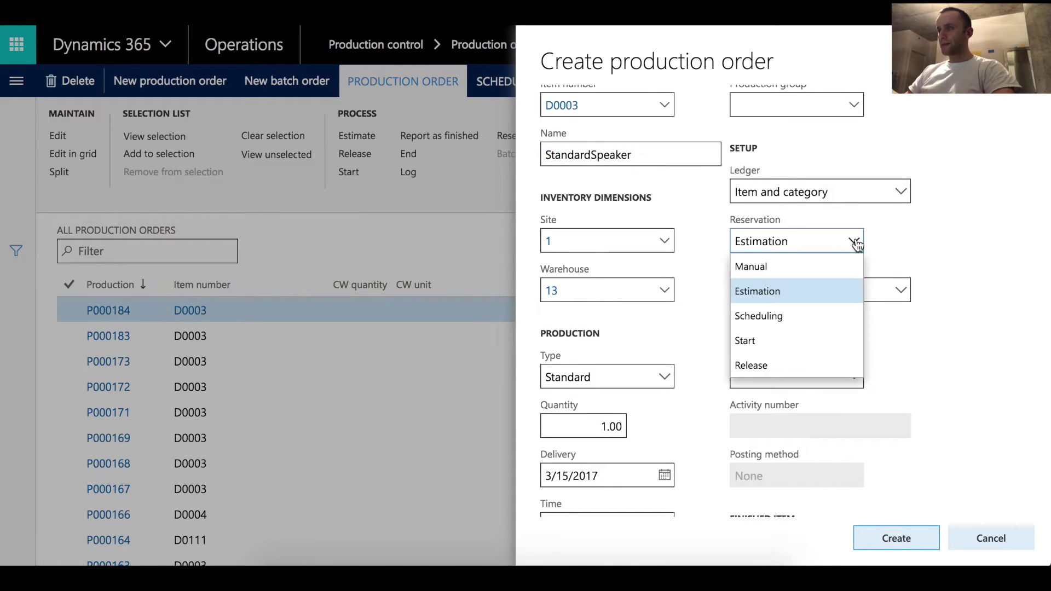
{"action": "left_click", "coordinate": [797, 264]}
{"action": "scroll", "coordinate": [919, 399], "scroll_direction": "down", "scroll_amount": 1}
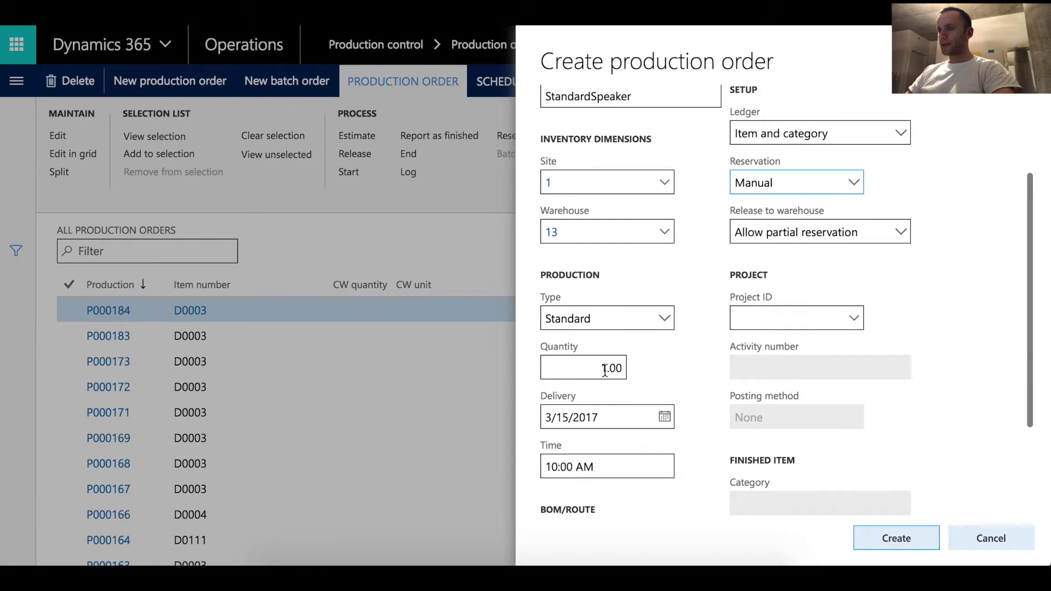
{"action": "left_click_drag", "start_coordinate": [605, 371], "coordinate": [544, 367]}
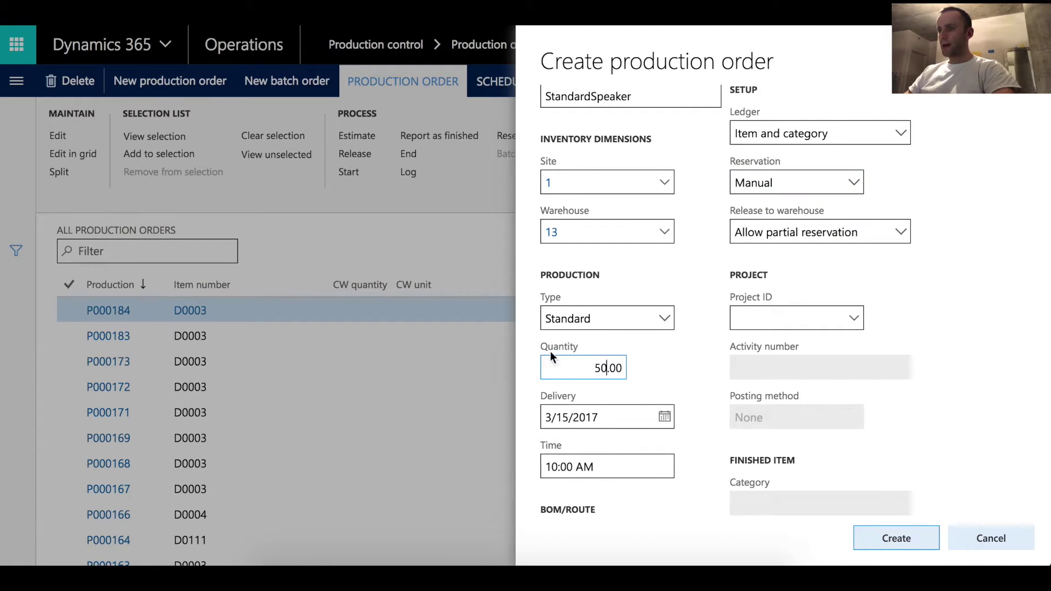
{"action": "left_click", "coordinate": [663, 415]}
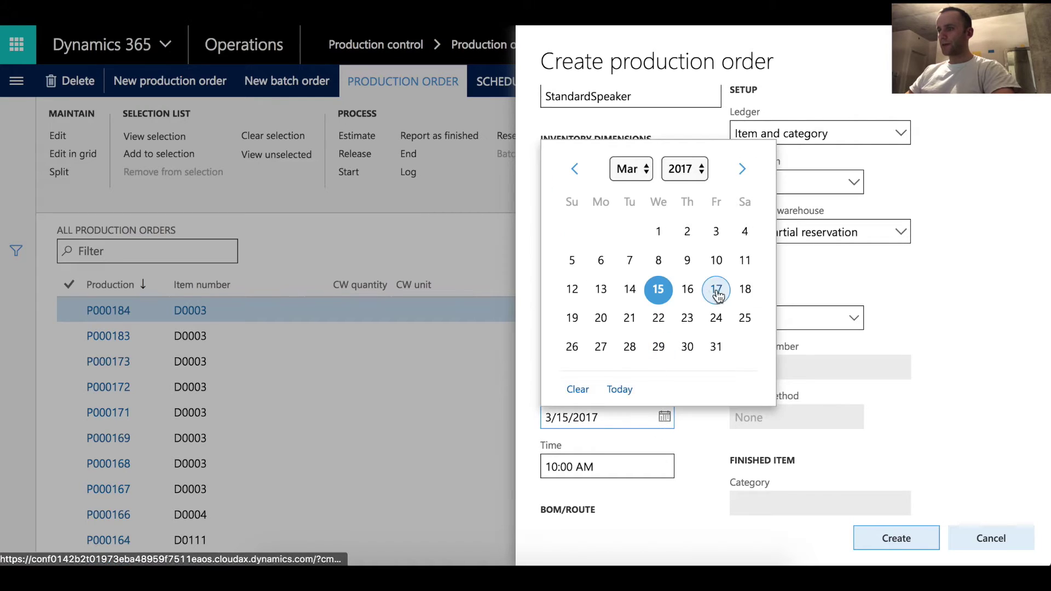
{"action": "left_click", "coordinate": [717, 290]}
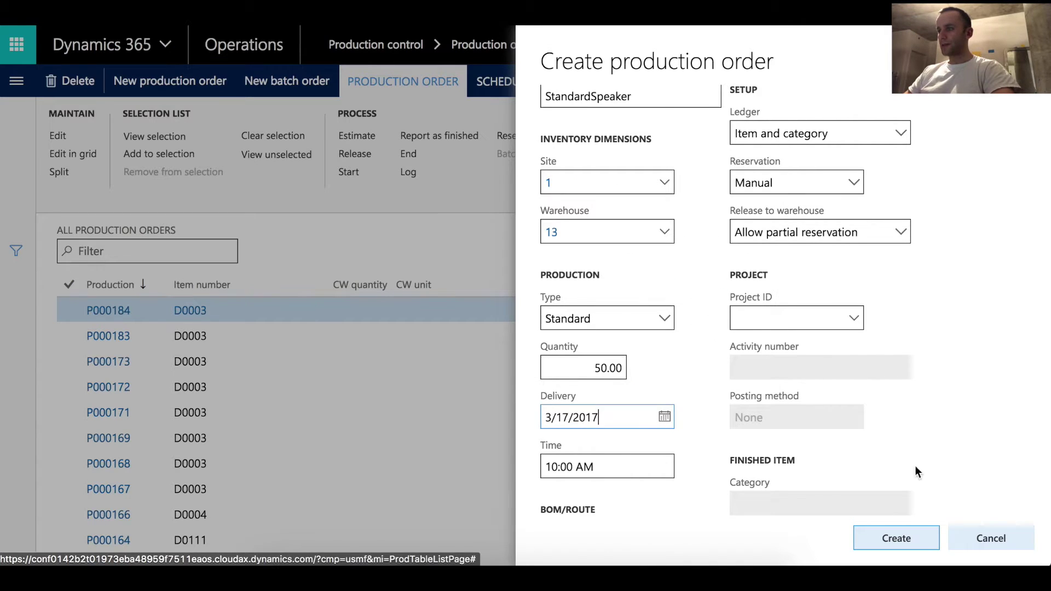
{"action": "left_click", "coordinate": [904, 536]}
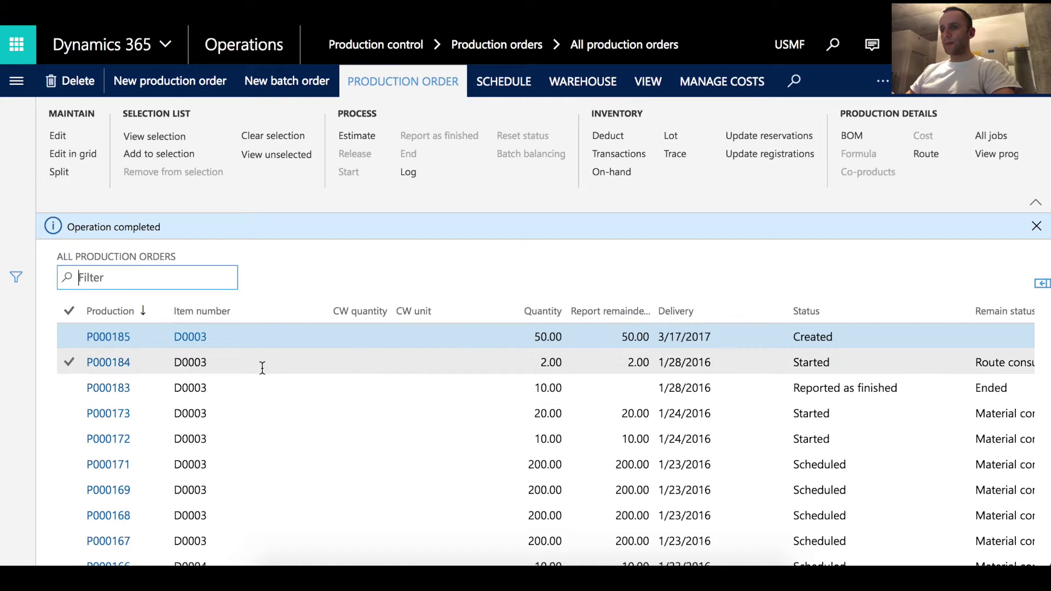
- Open the newly created production order for editing and set its color to dark red (10485760)
{"action": "left_click", "coordinate": [125, 339]}
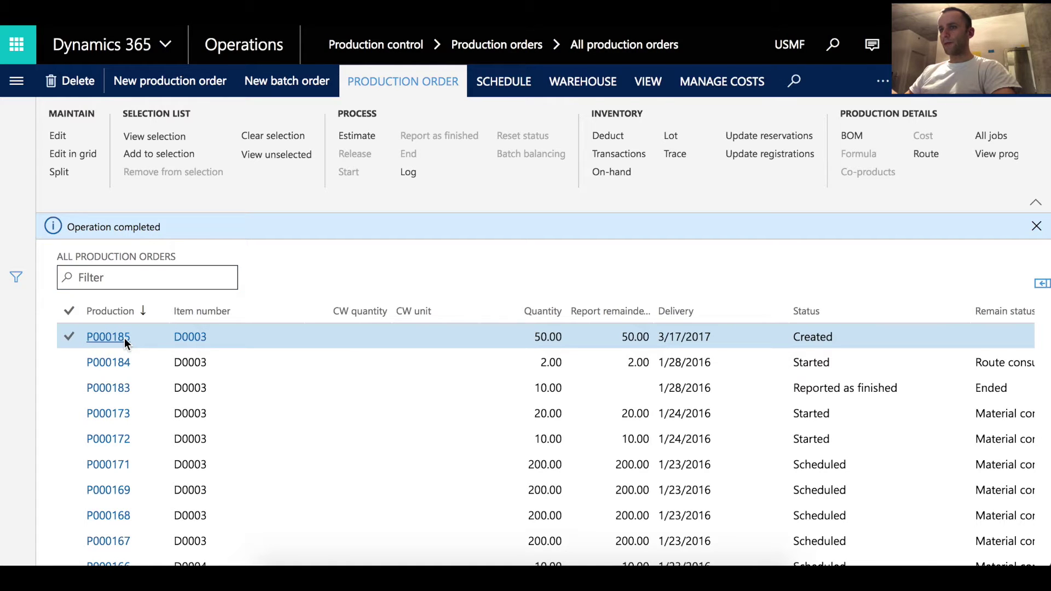
{"action": "left_click", "coordinate": [64, 80]}
{"action": "scroll", "coordinate": [452, 438], "scroll_direction": "down", "scroll_amount": 2}
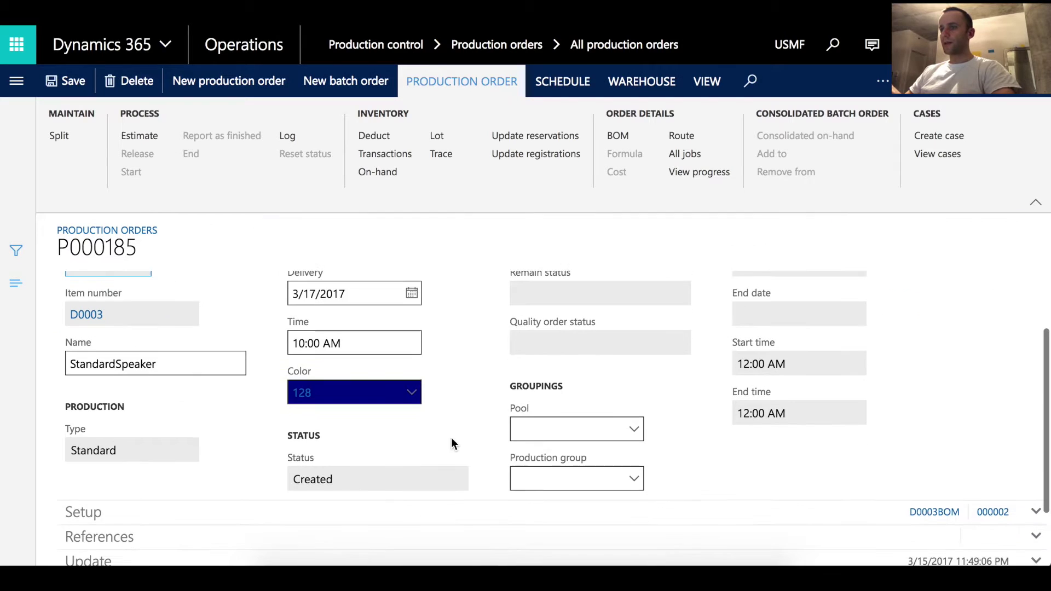
{"action": "left_click", "coordinate": [415, 394]}
{"action": "left_click", "coordinate": [414, 394]}
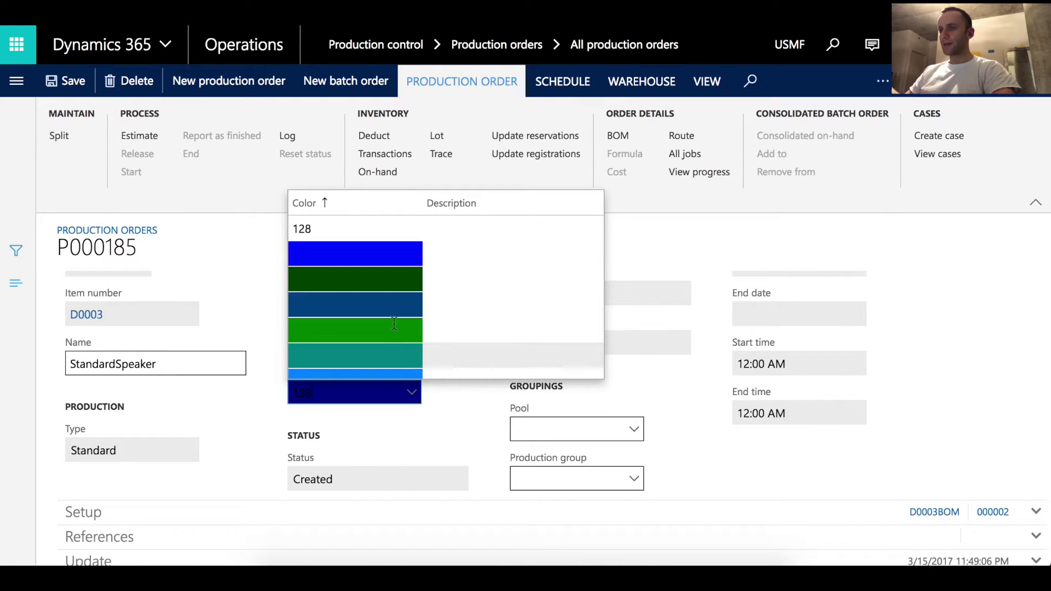
{"action": "scroll", "coordinate": [384, 307], "scroll_direction": "down", "scroll_amount": 3}
{"action": "scroll", "coordinate": [394, 331], "scroll_direction": "down", "scroll_amount": 2}
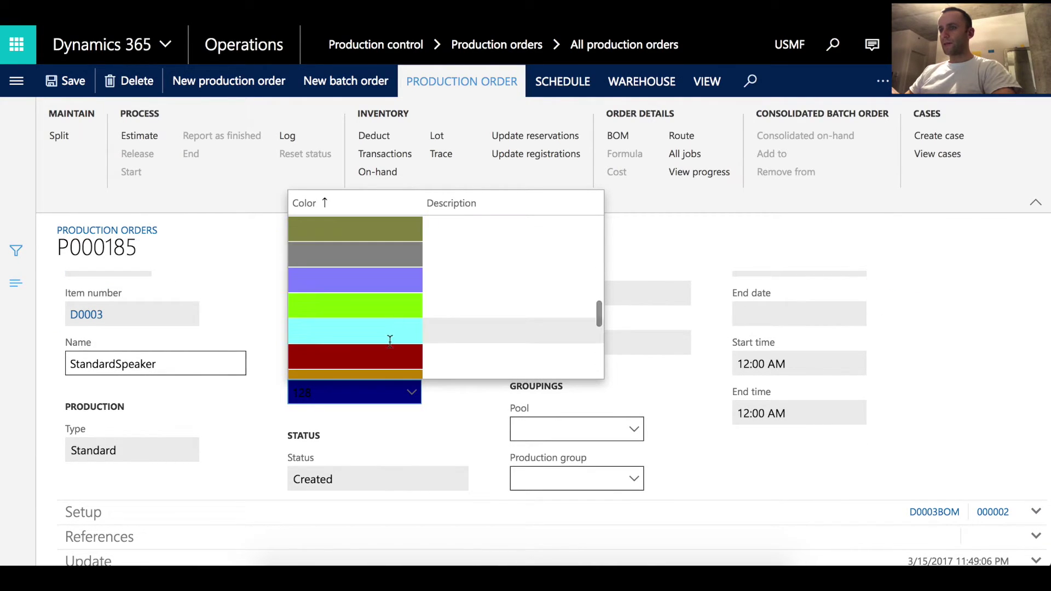
{"action": "scroll", "coordinate": [391, 336], "scroll_direction": "down", "scroll_amount": 2}
{"action": "left_click", "coordinate": [391, 357]}
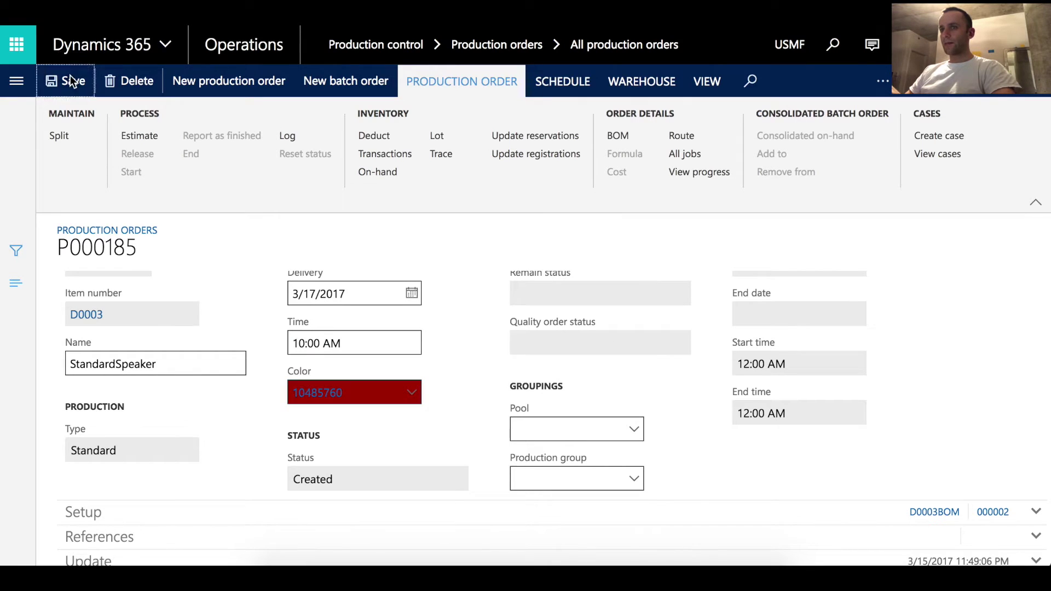
- Run job scheduling for the dark red order forward from tomorrow, with finite material turned off
{"action": "left_click", "coordinate": [564, 82]}
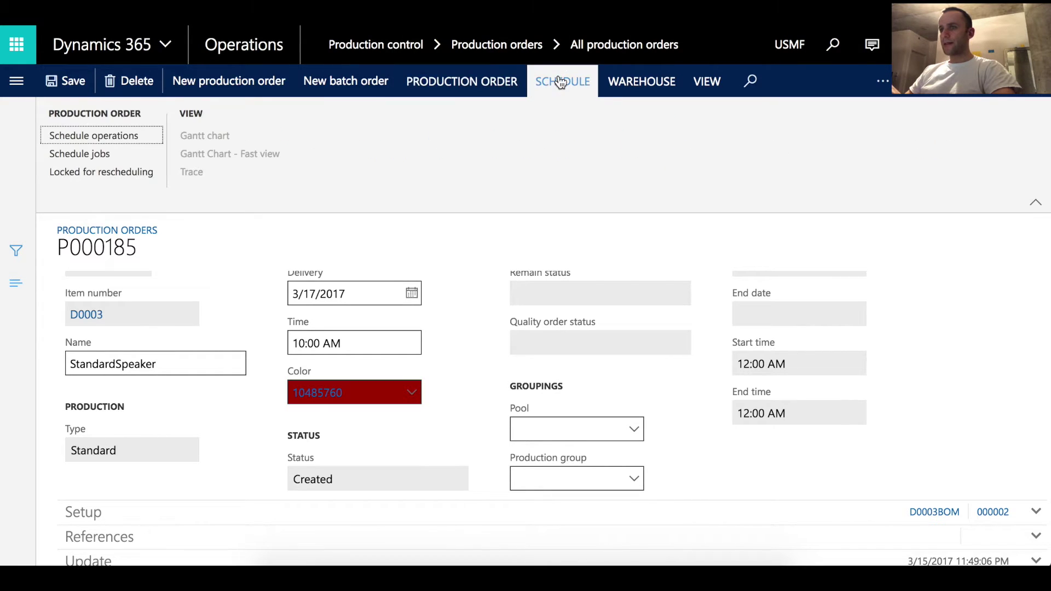
{"action": "left_click", "coordinate": [83, 157]}
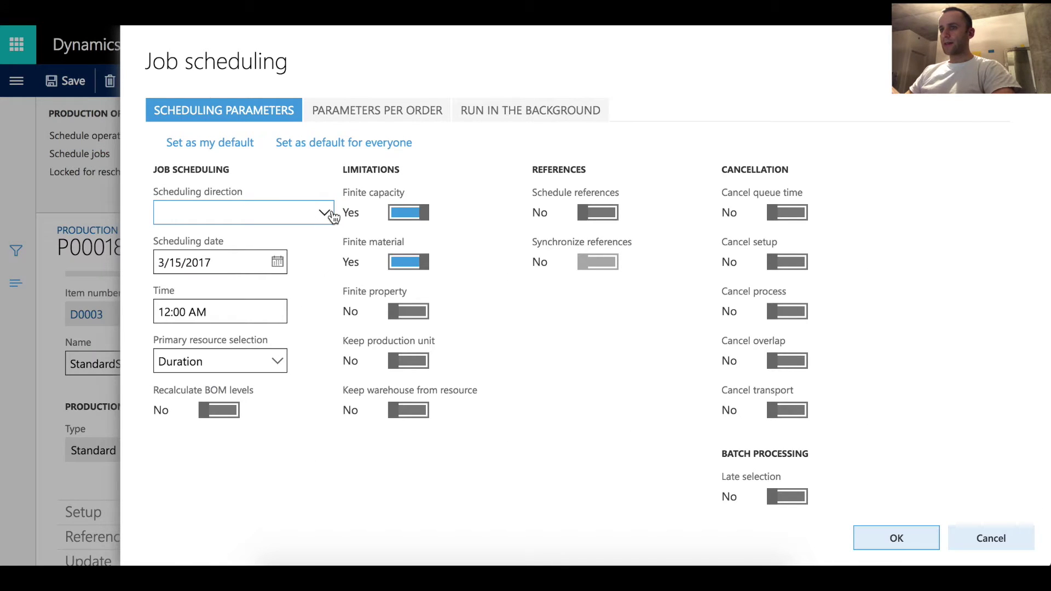
{"action": "left_click", "coordinate": [329, 214]}
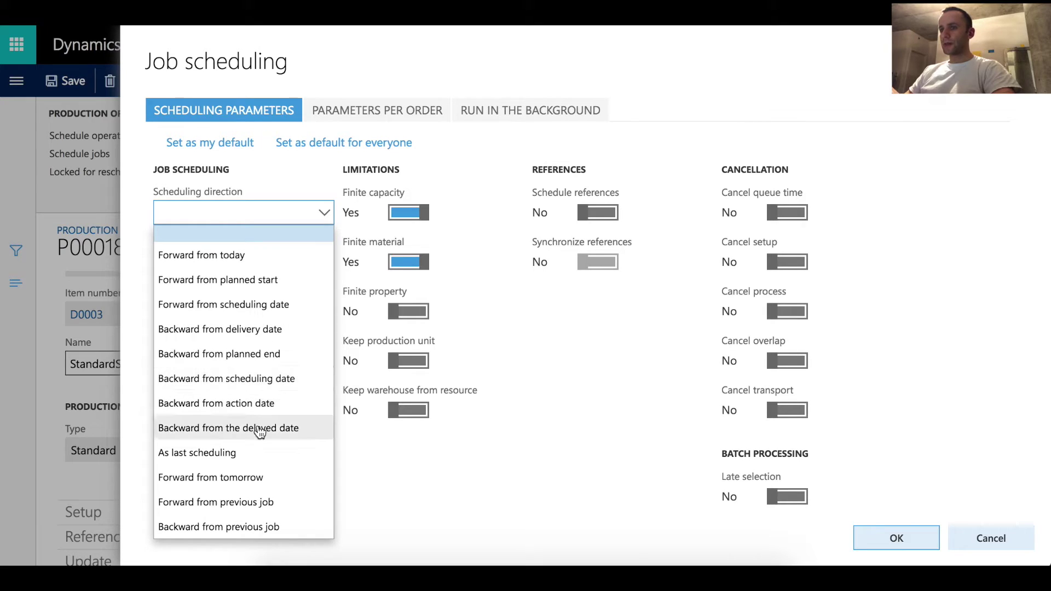
{"action": "left_click", "coordinate": [260, 478]}
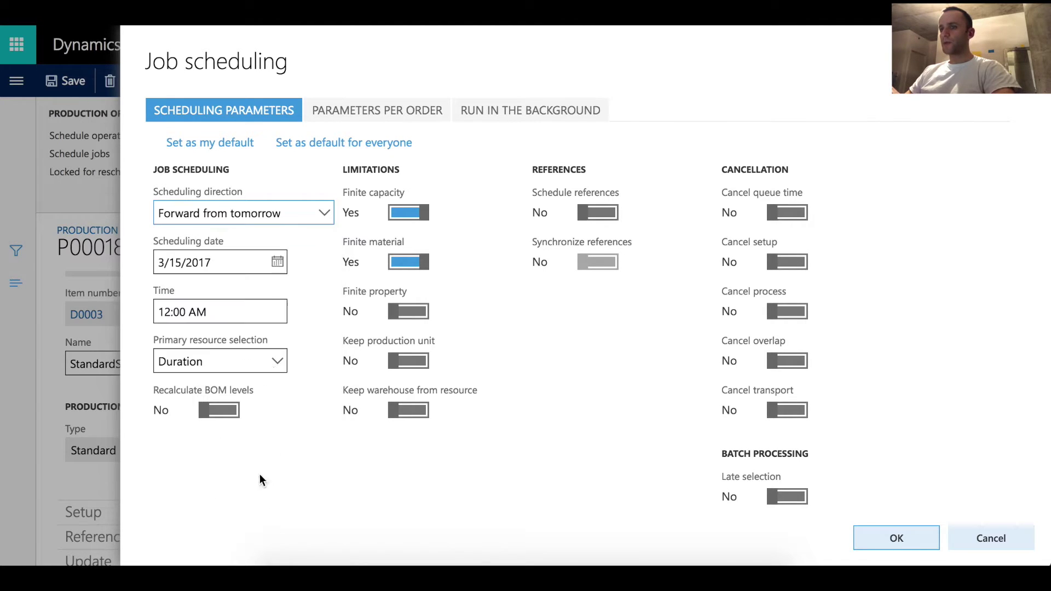
{"action": "left_click", "coordinate": [408, 263]}
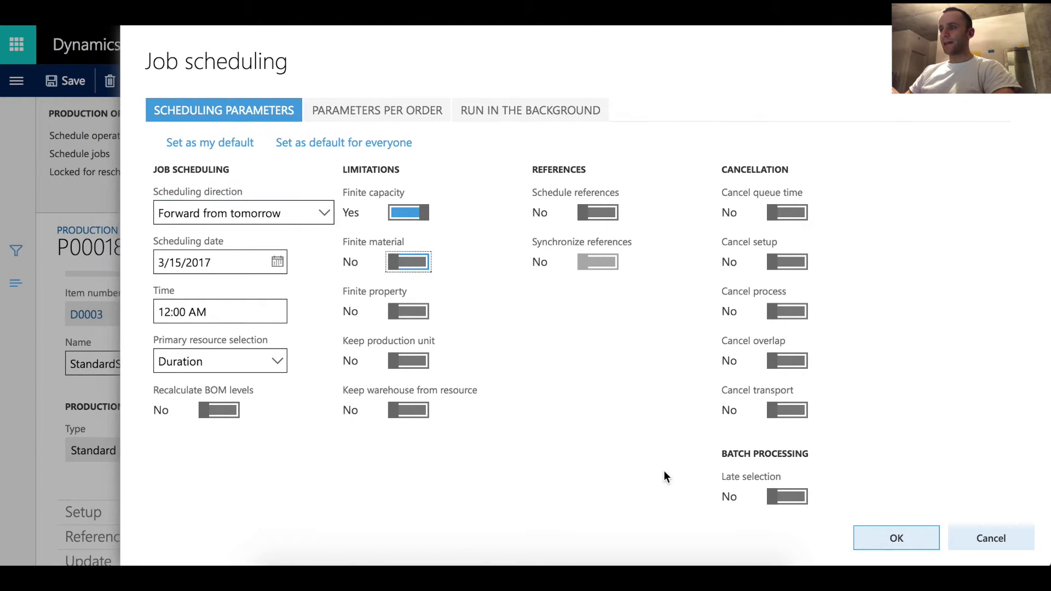
{"action": "left_click", "coordinate": [882, 541]}
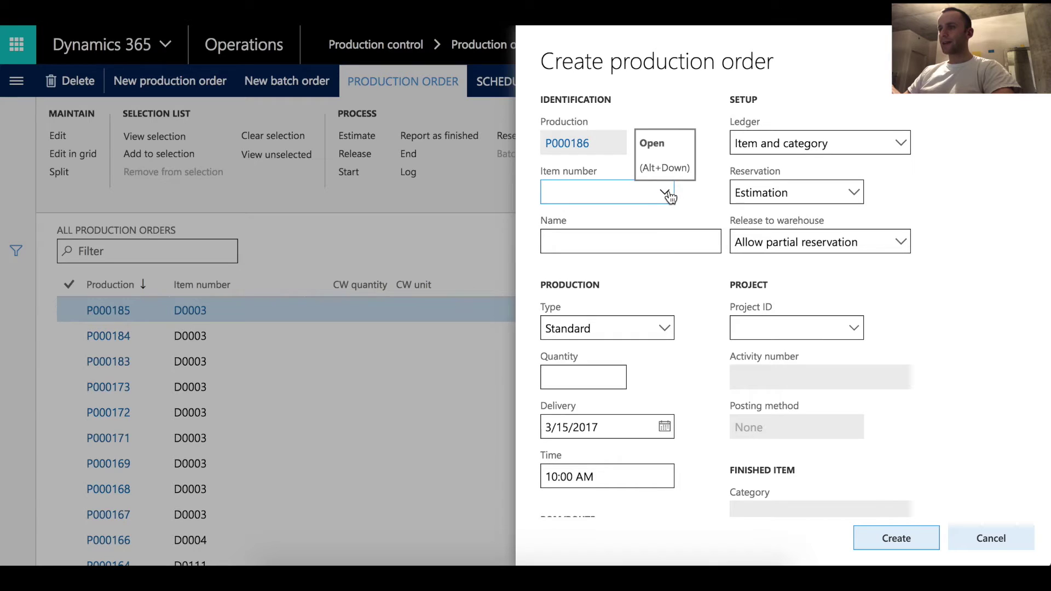
- Enter item D0003 and a quantity of 50 for a second production order
{"action": "type", "text": "D0003"}
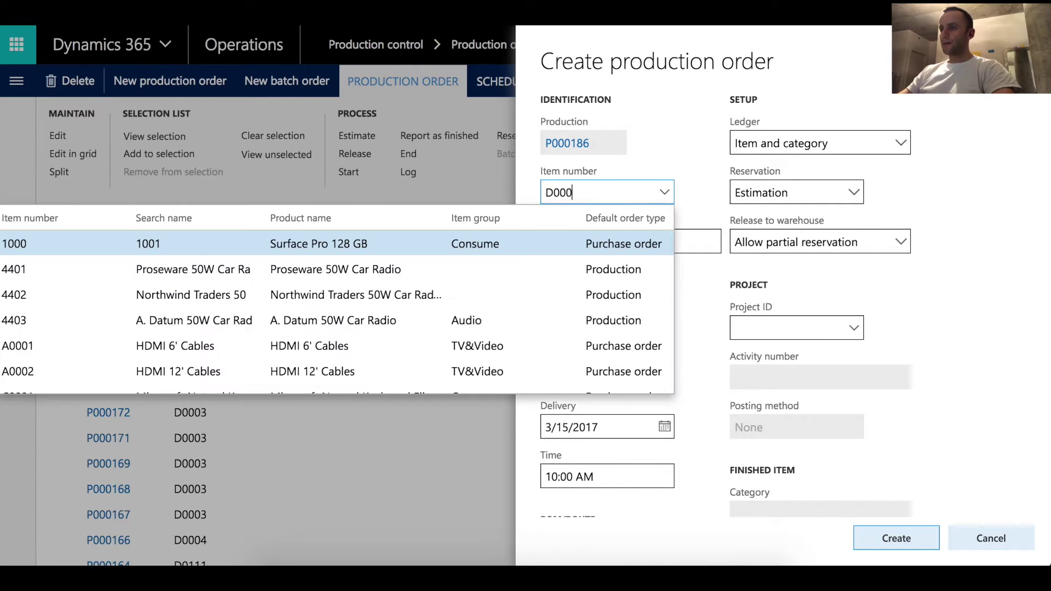
{"action": "key", "text": "Tab"}
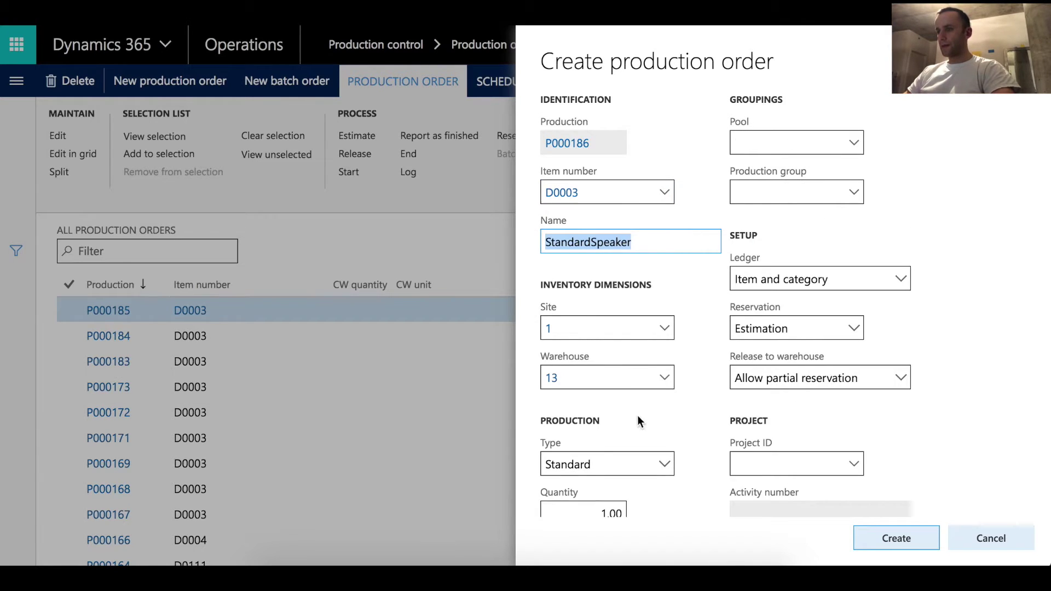
{"action": "scroll", "coordinate": [610, 492], "scroll_direction": "down", "scroll_amount": 1}
{"action": "left_click", "coordinate": [607, 453]}
{"action": "type", "text": "50.00"}
{"action": "scroll", "coordinate": [873, 304], "scroll_direction": "up", "scroll_amount": 1}
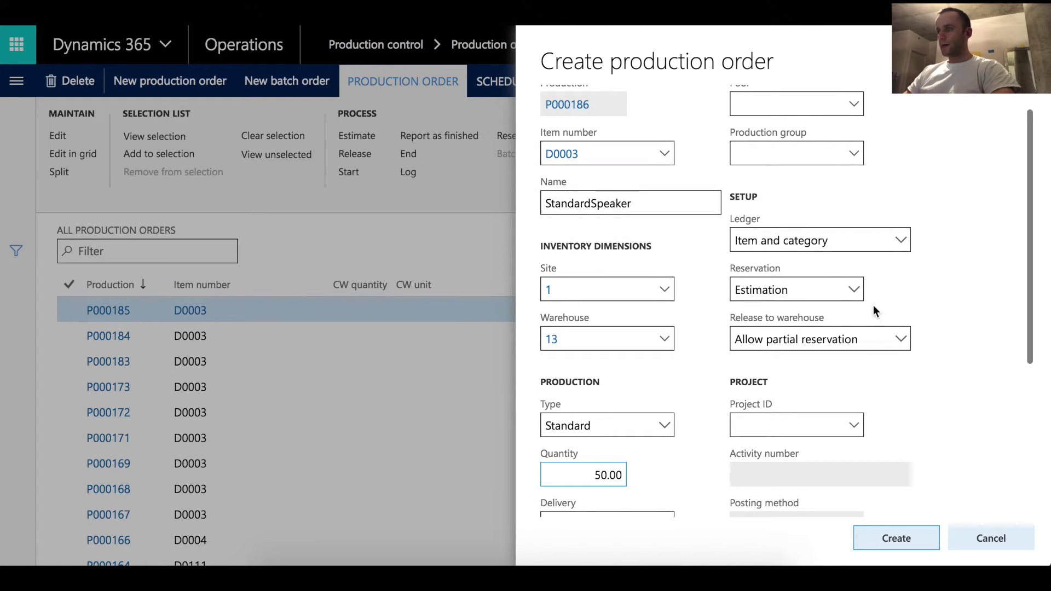
- Set the second order's reservation to Manual and create the order
{"action": "left_click", "coordinate": [793, 289]}
{"action": "left_click", "coordinate": [799, 319]}
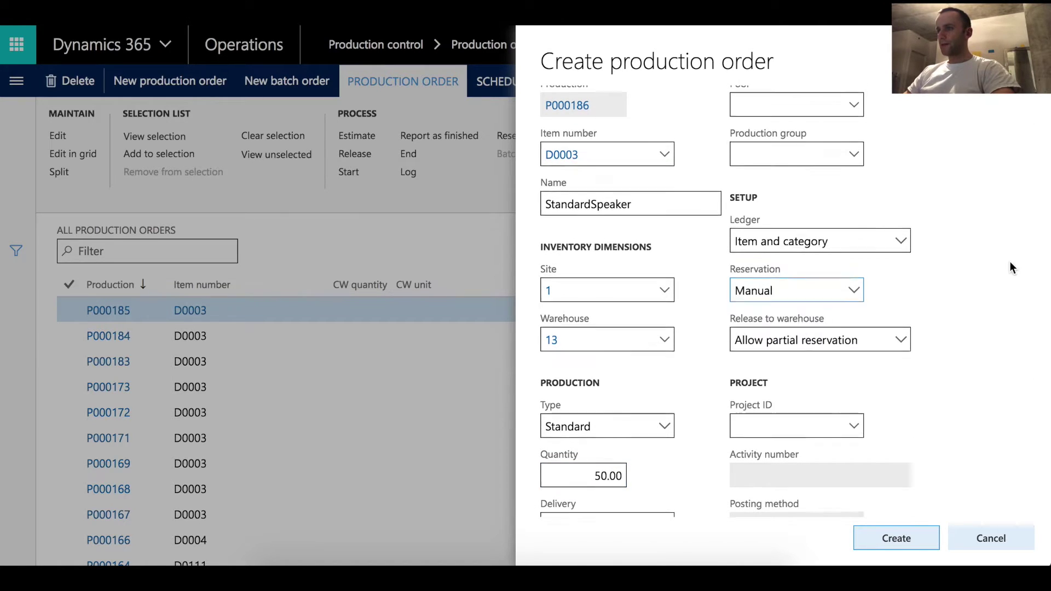
{"action": "scroll", "coordinate": [1008, 265], "scroll_direction": "up", "scroll_amount": 1}
{"action": "scroll", "coordinate": [935, 392], "scroll_direction": "down", "scroll_amount": 5}
{"action": "left_click", "coordinate": [911, 533]}
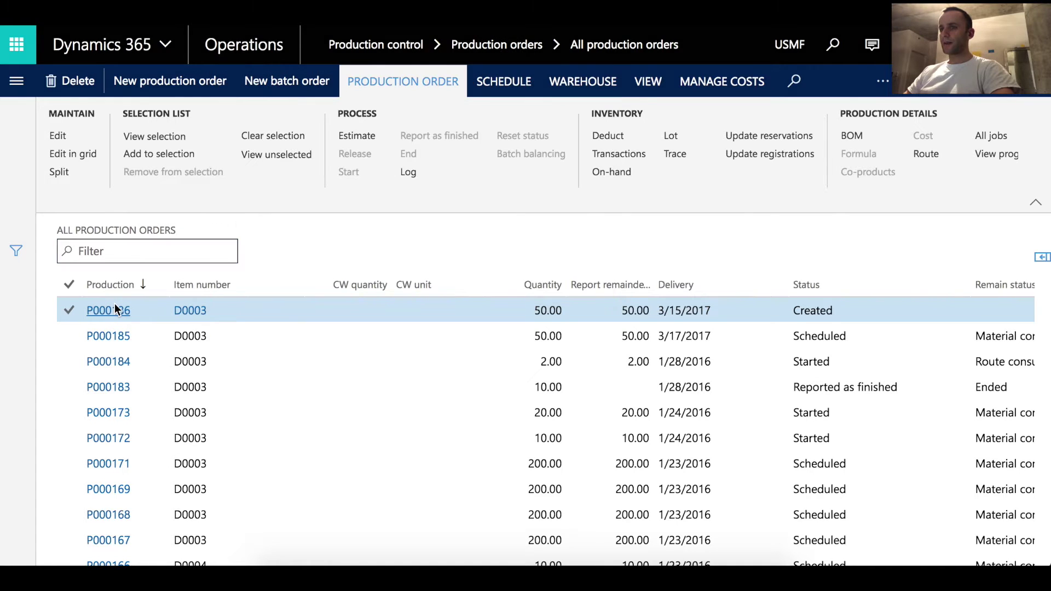
- Open the second new production order for editing and set its color to bright green (8453888)
{"action": "left_click", "coordinate": [118, 310]}
{"action": "left_click", "coordinate": [82, 82]}
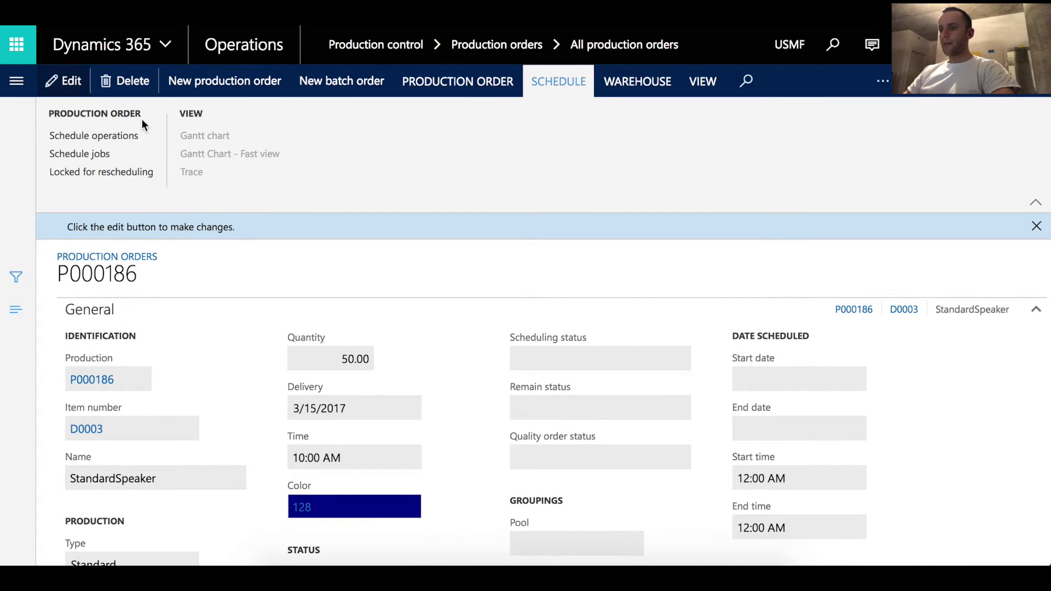
{"action": "scroll", "coordinate": [438, 416], "scroll_direction": "down", "scroll_amount": 1}
{"action": "left_click", "coordinate": [415, 438]}
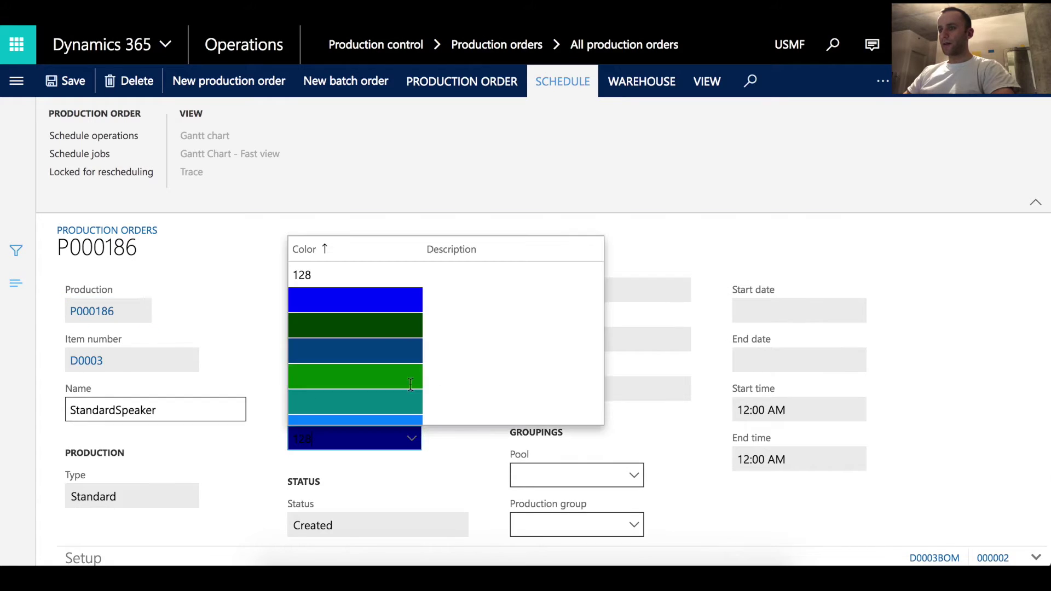
{"action": "scroll", "coordinate": [410, 328], "scroll_direction": "down", "scroll_amount": 3}
{"action": "scroll", "coordinate": [405, 364], "scroll_direction": "up", "scroll_amount": 2}
{"action": "scroll", "coordinate": [406, 364], "scroll_direction": "down", "scroll_amount": 2}
{"action": "left_click", "coordinate": [397, 355]}
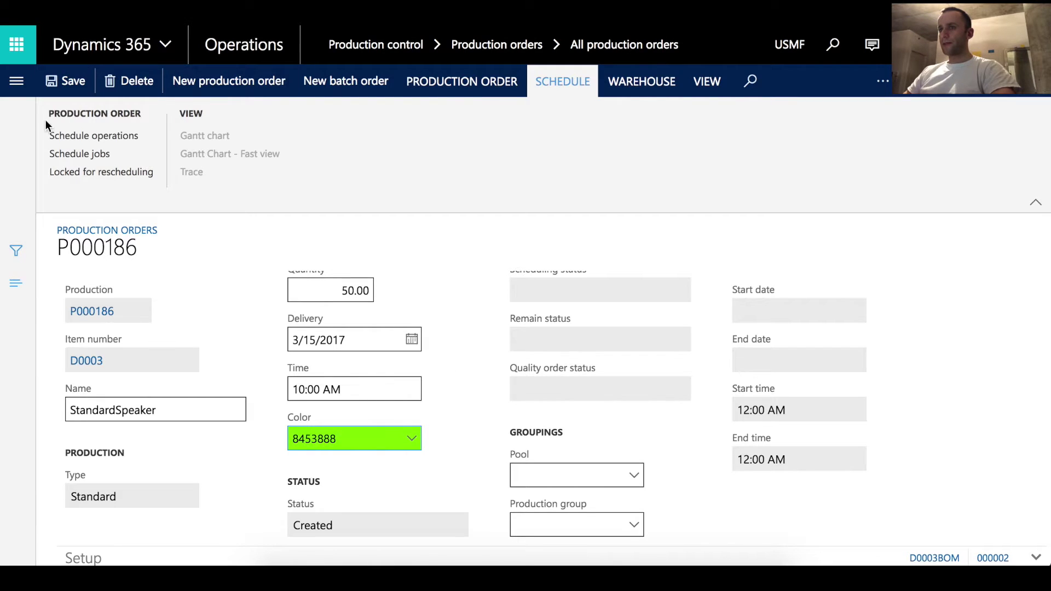
- Run job scheduling for the bright green order with the direction Forward from tomorrow
{"action": "left_click", "coordinate": [87, 154]}
{"action": "left_click", "coordinate": [324, 212]}
{"action": "left_click", "coordinate": [272, 482]}
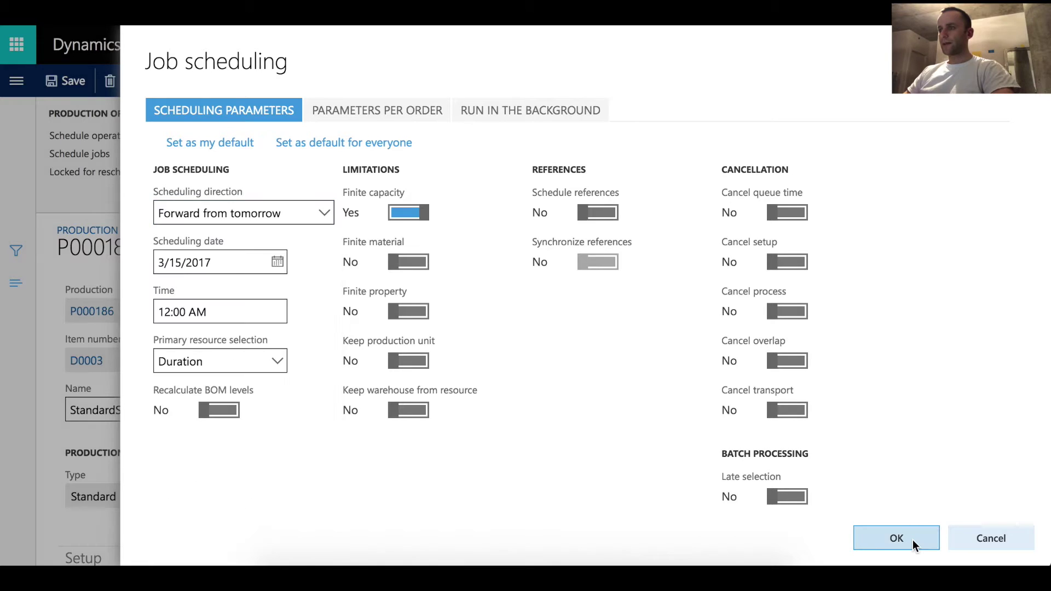
{"action": "left_click", "coordinate": [912, 540]}
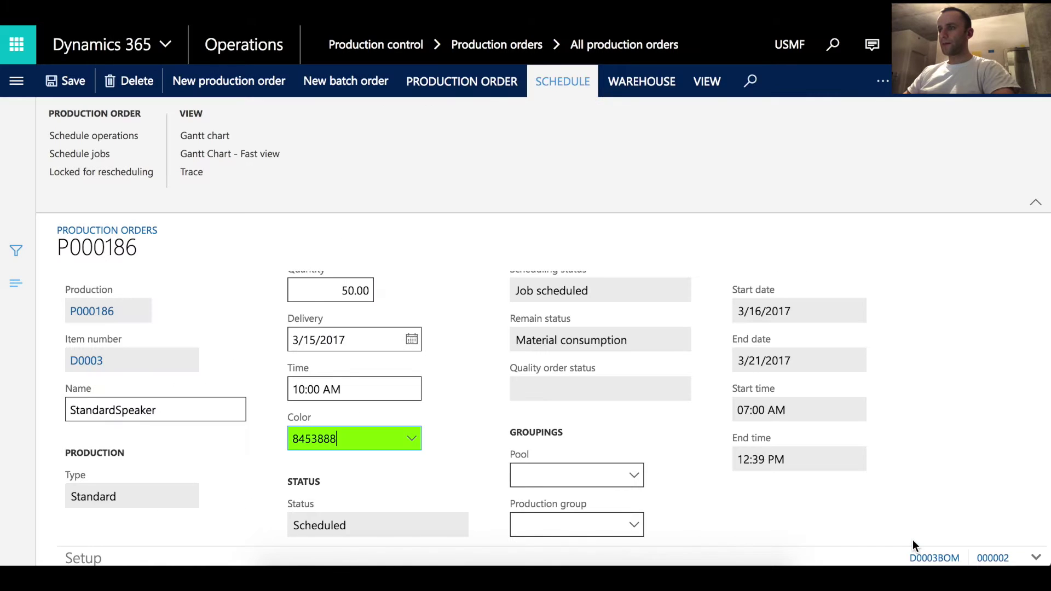
- Return to the list of all production orders and open the master planning run from the Master planning module
{"action": "left_click", "coordinate": [16, 86]}
{"action": "left_click", "coordinate": [293, 220]}
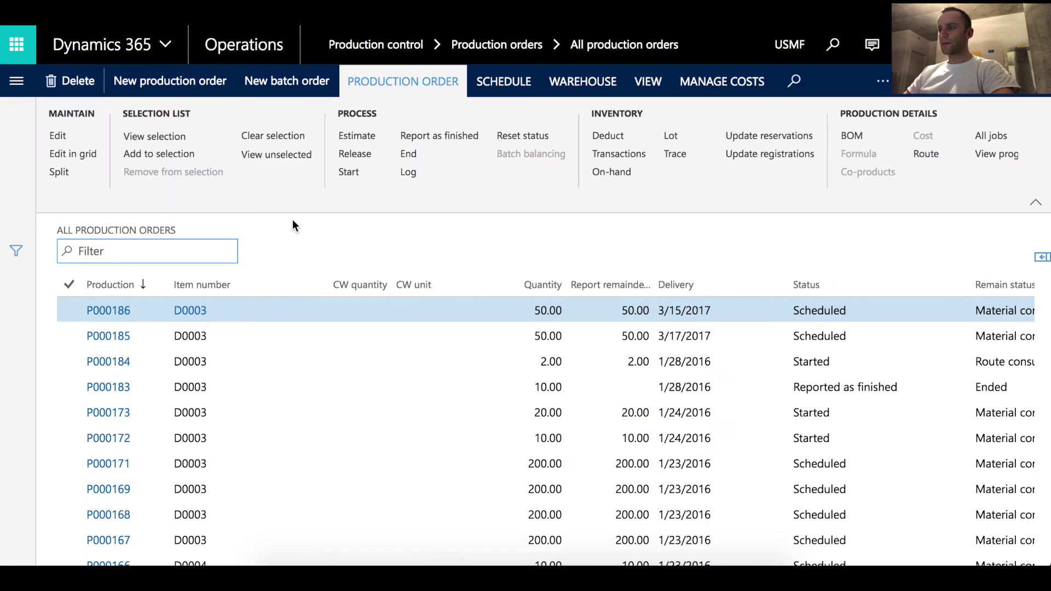
{"action": "left_click", "coordinate": [16, 80]}
{"action": "scroll", "coordinate": [60, 351], "scroll_direction": "down", "scroll_amount": 2}
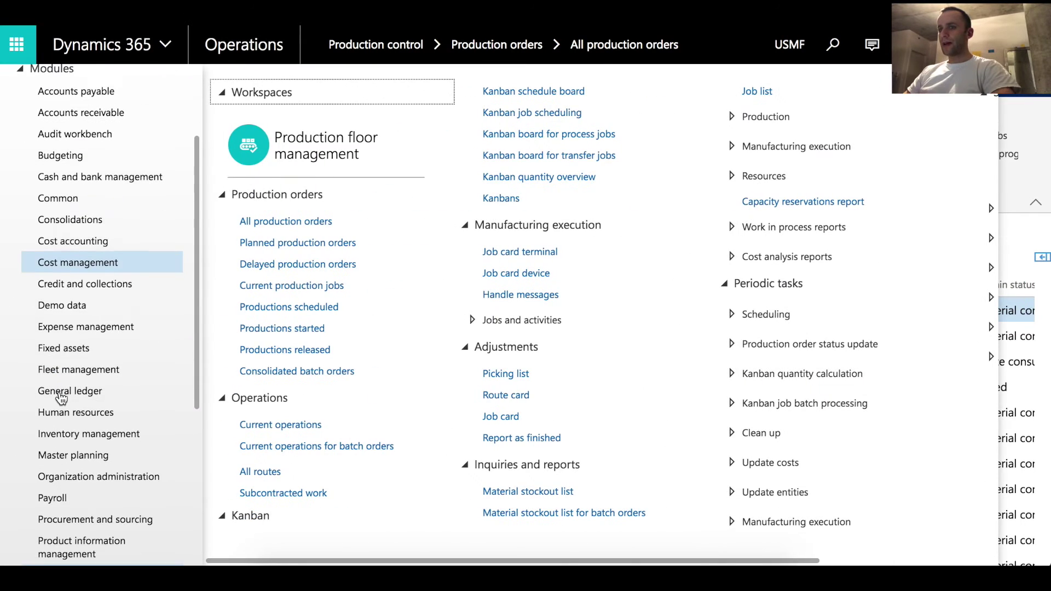
{"action": "scroll", "coordinate": [87, 449], "scroll_direction": "down", "scroll_amount": 3}
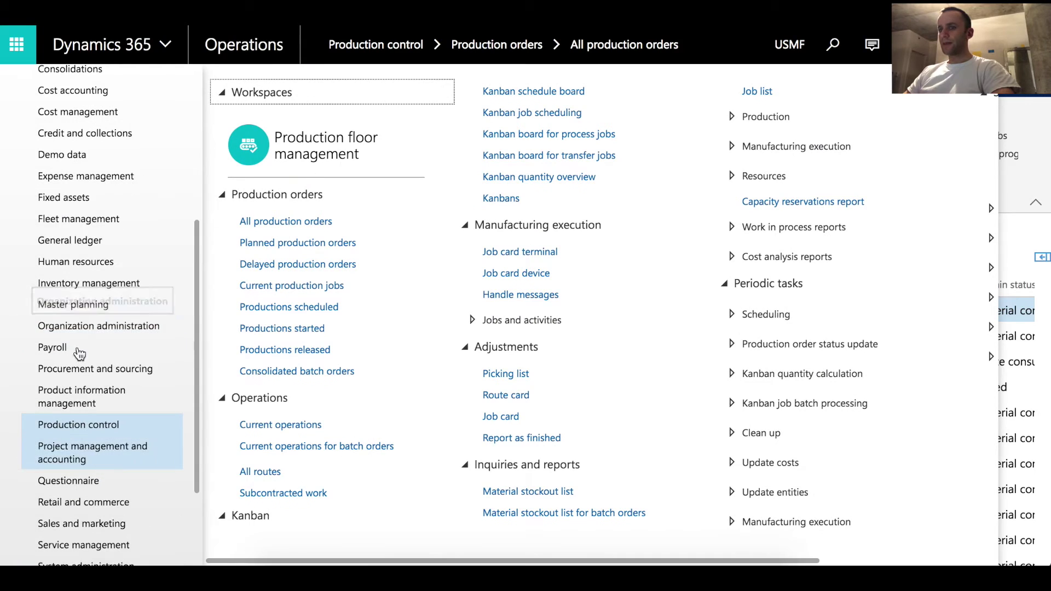
{"action": "left_click", "coordinate": [84, 309]}
{"action": "left_click", "coordinate": [229, 345]}
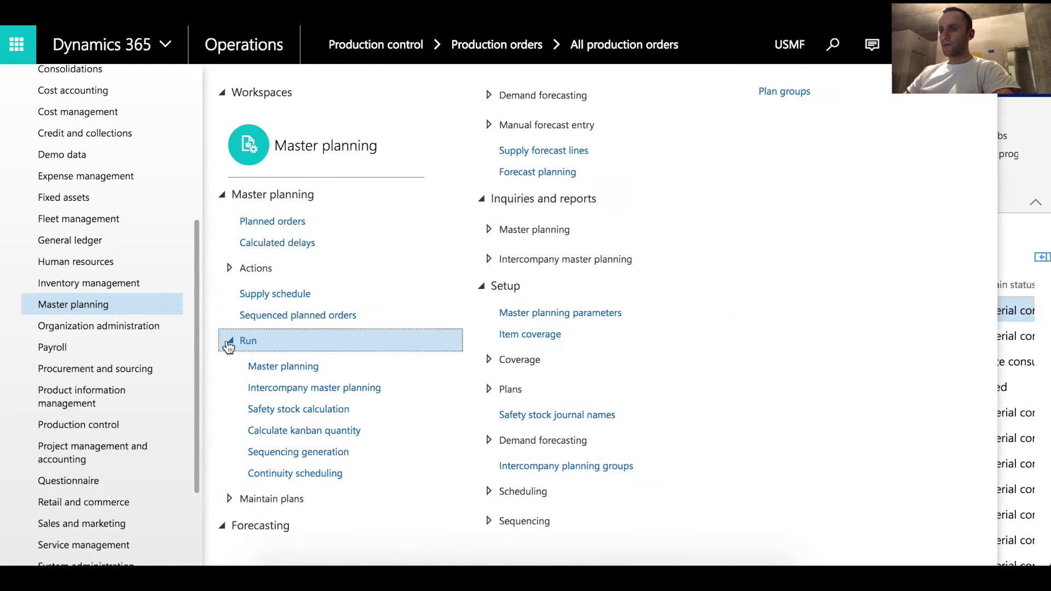
{"action": "left_click", "coordinate": [304, 369]}
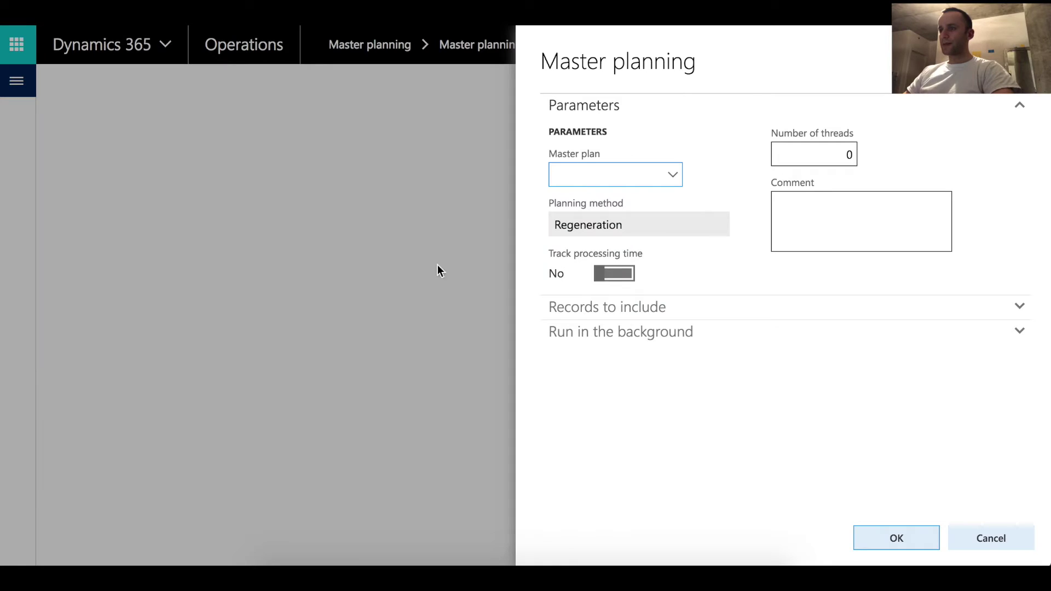
- Run master planning for the StaticPlan master plan and open the new messages
{"action": "left_click", "coordinate": [670, 175]}
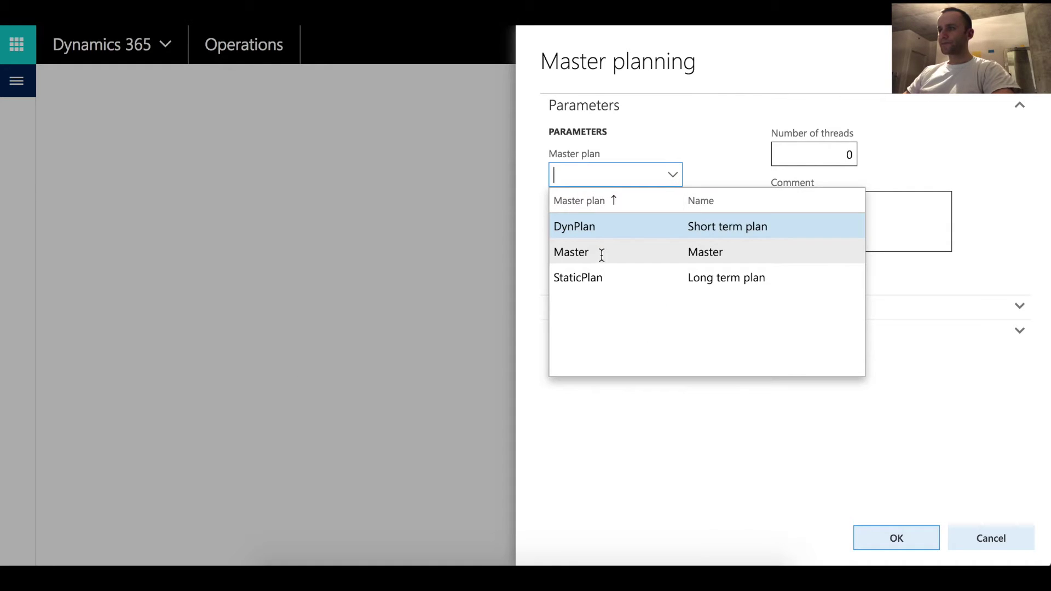
{"action": "left_click", "coordinate": [575, 276]}
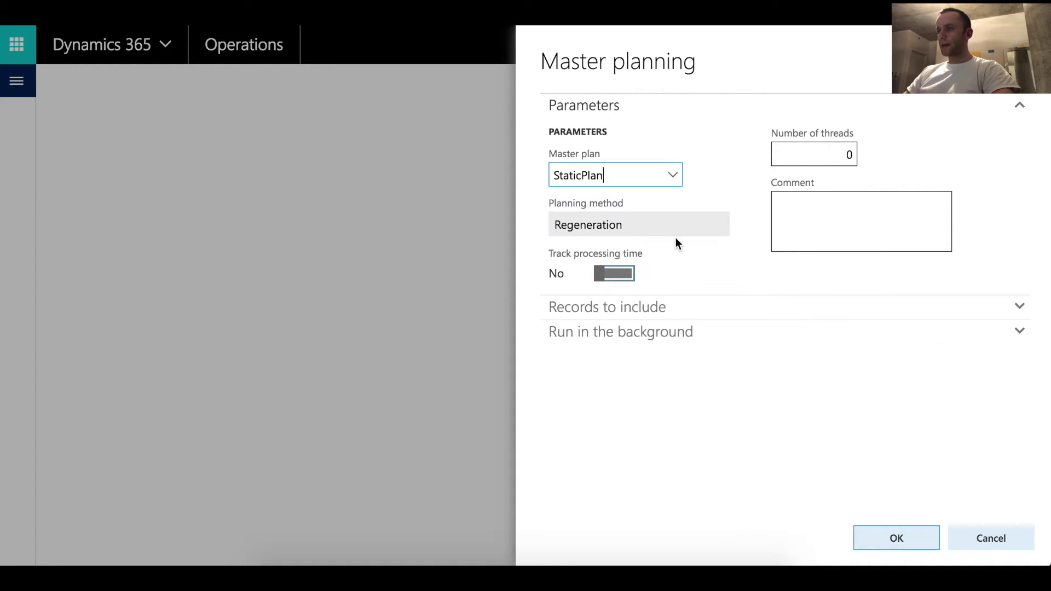
{"action": "left_click", "coordinate": [910, 540]}
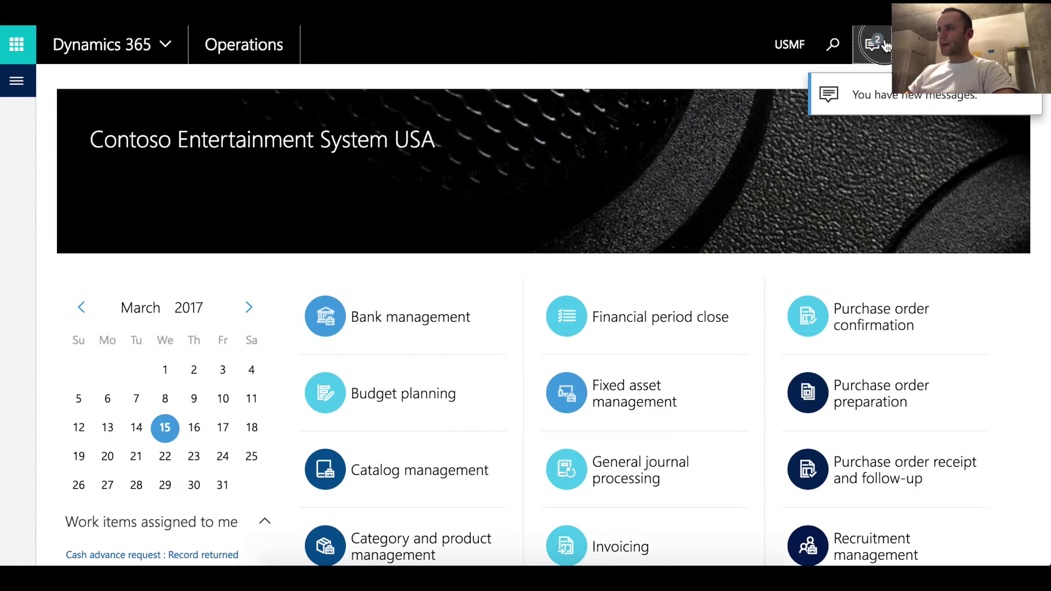
{"action": "left_click", "coordinate": [885, 46]}
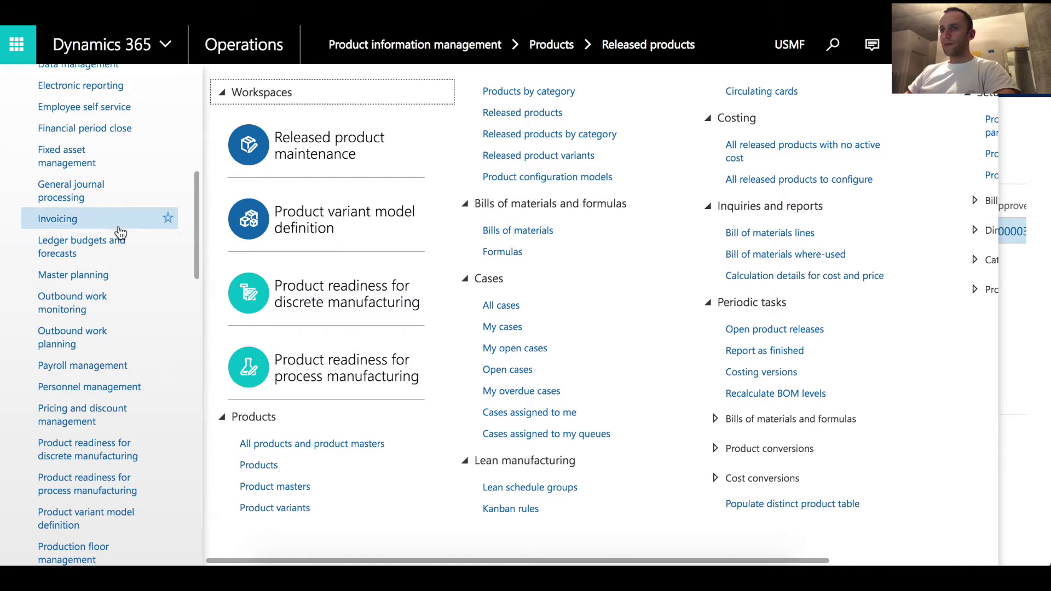
- Open the Production floor management workspace and set its date to 3/17/2017
{"action": "scroll", "coordinate": [126, 225], "scroll_direction": "up", "scroll_amount": 10}
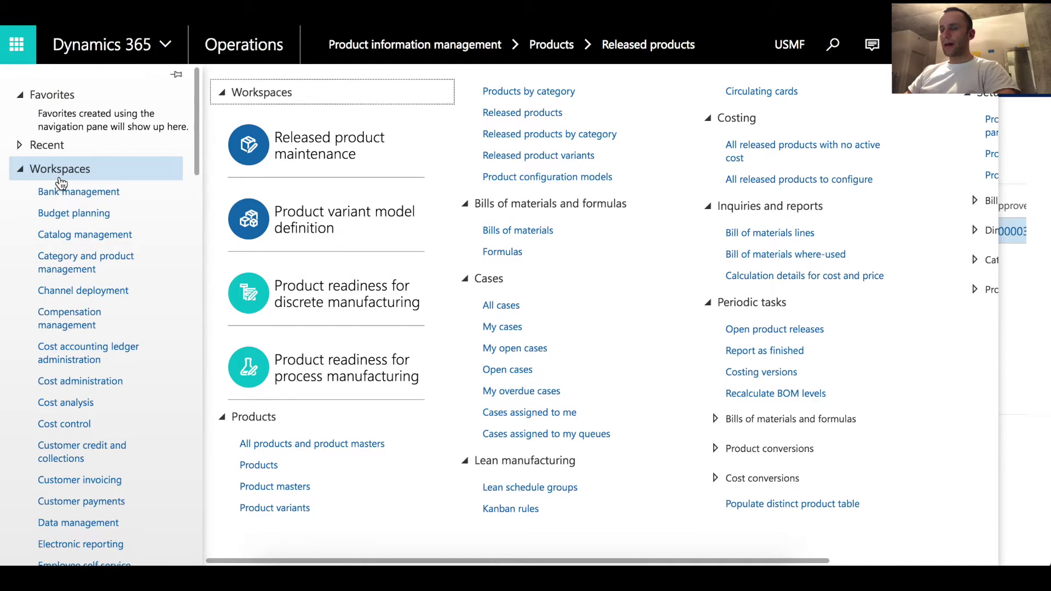
{"action": "scroll", "coordinate": [126, 296], "scroll_direction": "down", "scroll_amount": 5}
{"action": "scroll", "coordinate": [125, 299], "scroll_direction": "down", "scroll_amount": 4}
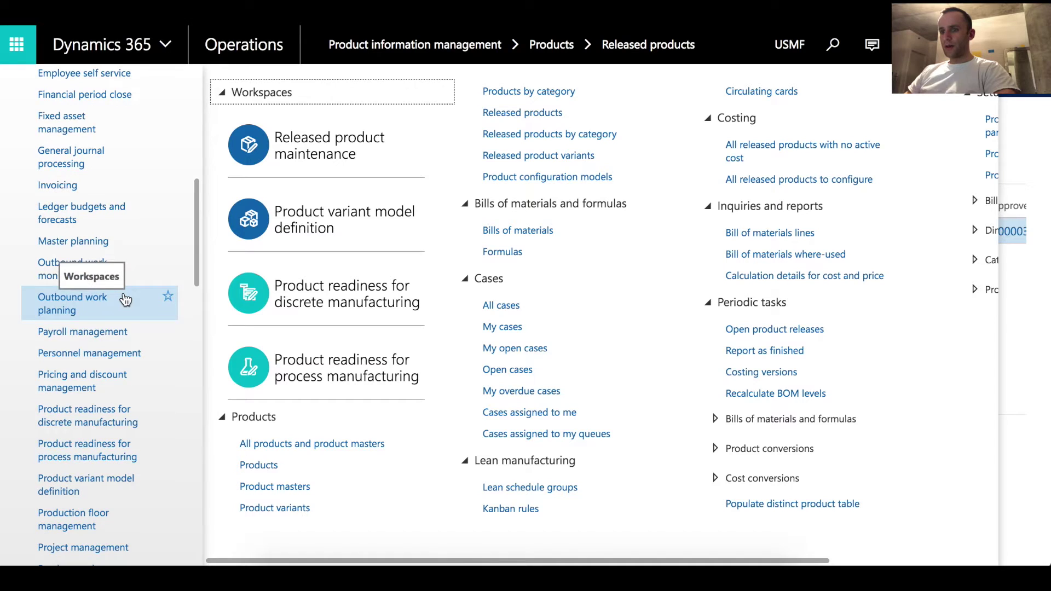
{"action": "scroll", "coordinate": [125, 300], "scroll_direction": "down", "scroll_amount": 3}
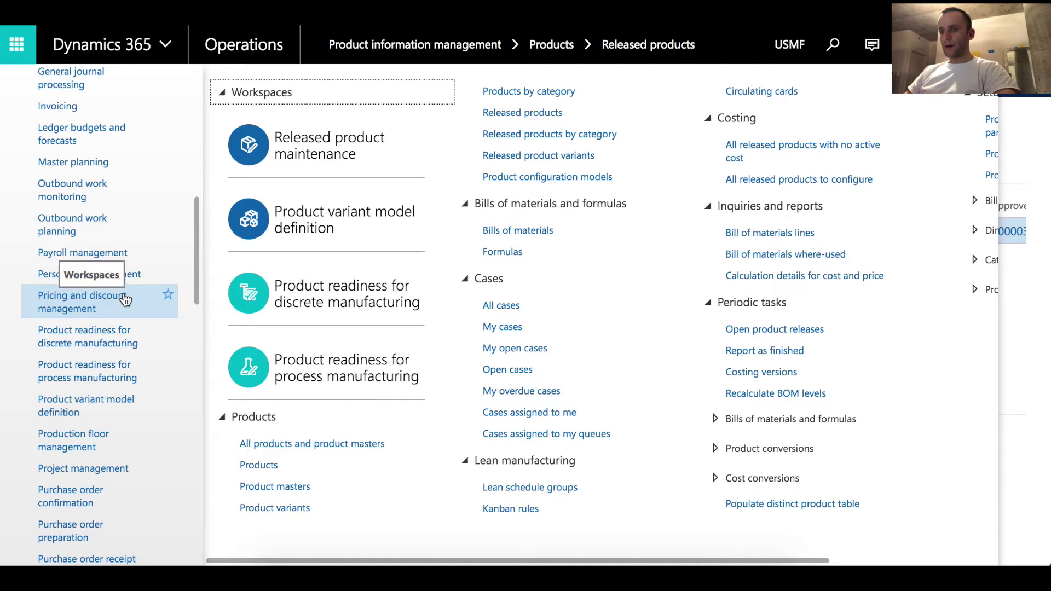
{"action": "left_click", "coordinate": [84, 442]}
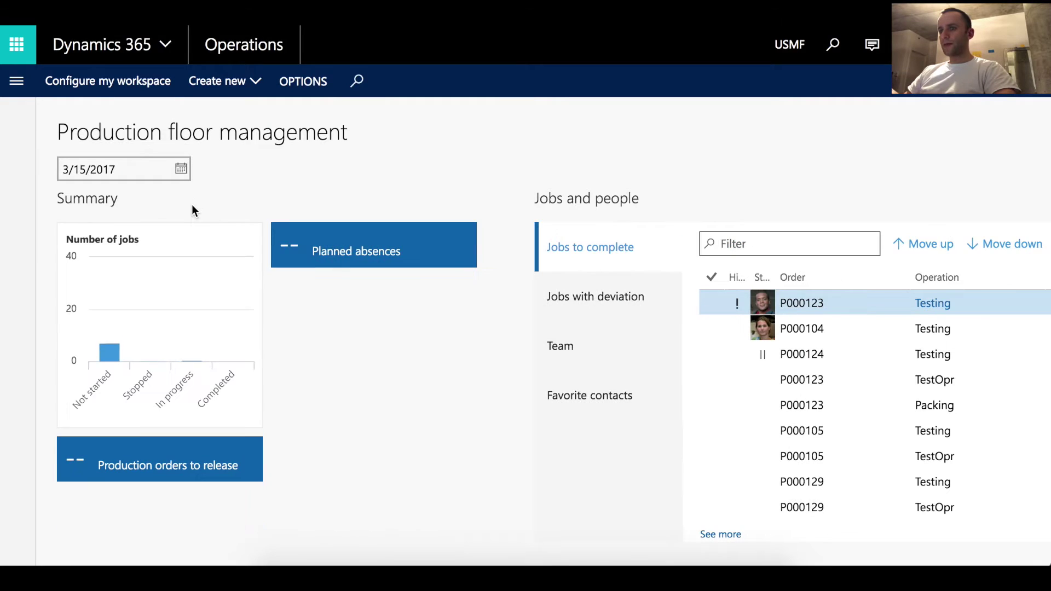
{"action": "left_click", "coordinate": [182, 169]}
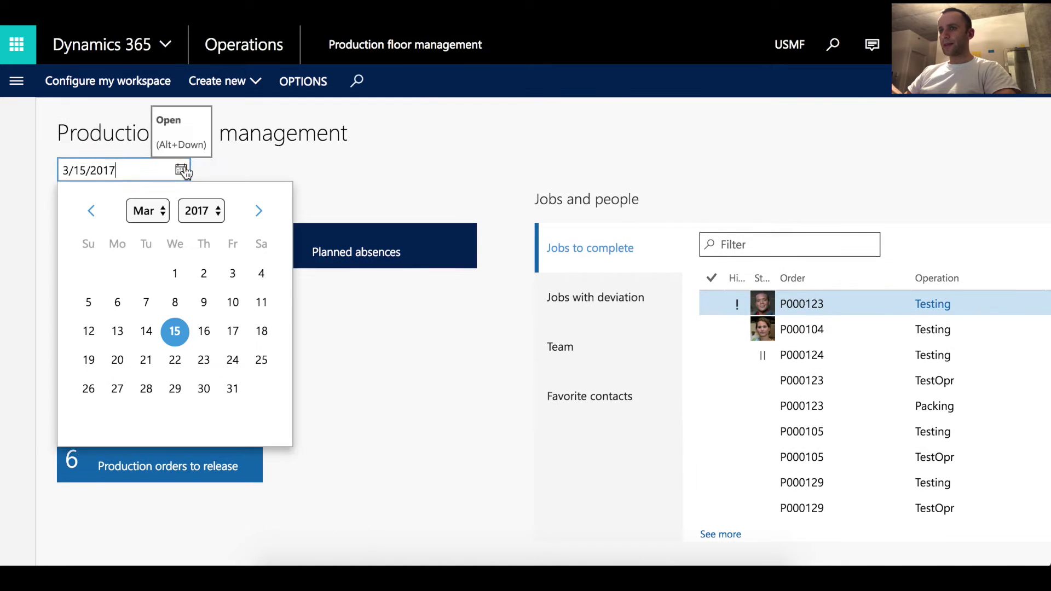
{"action": "left_click", "coordinate": [231, 327]}
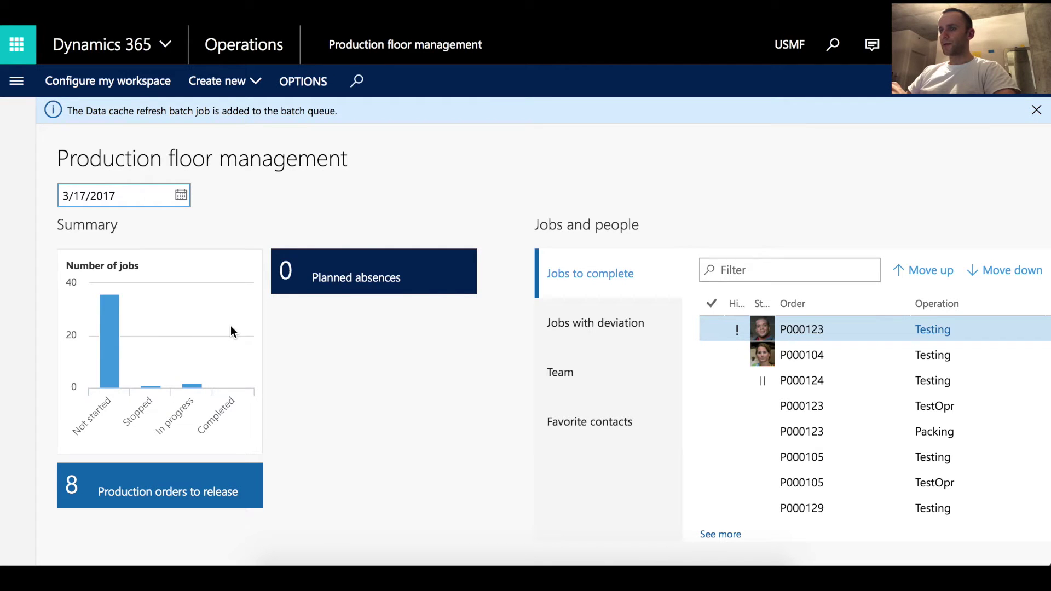
- From the production orders to release, open the Gantt chart for the two D0003 orders starting 3/16/2017 and switch it to the order view
{"action": "left_click", "coordinate": [236, 494]}
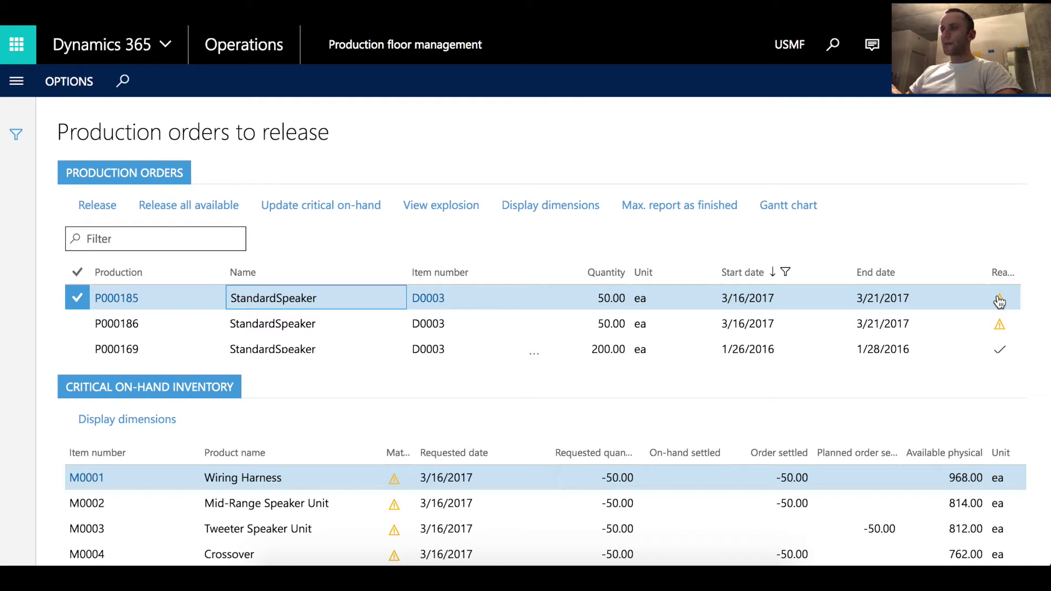
{"action": "left_click", "coordinate": [79, 325]}
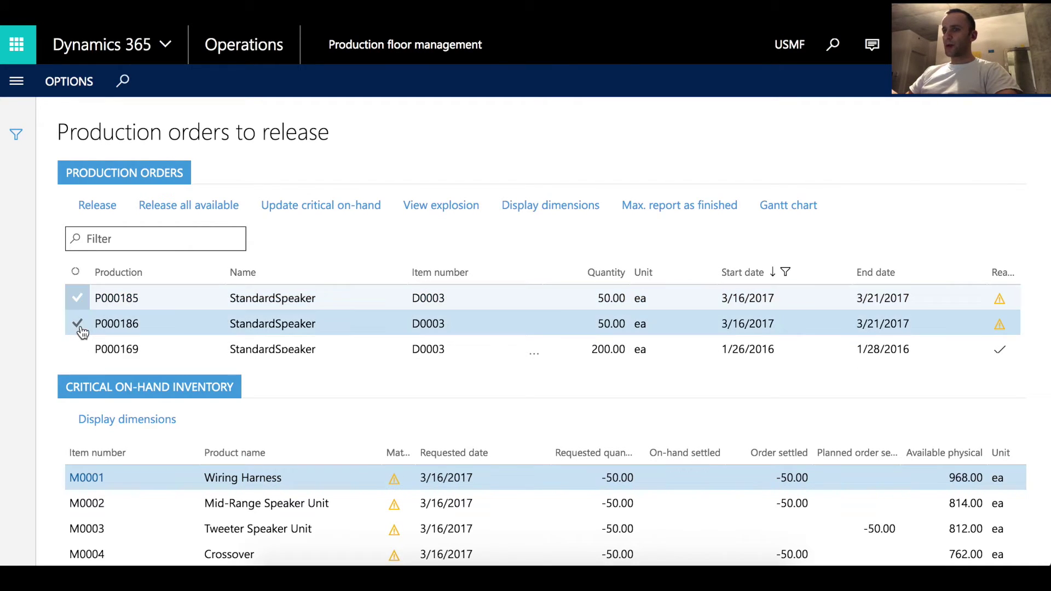
{"action": "left_click", "coordinate": [808, 213]}
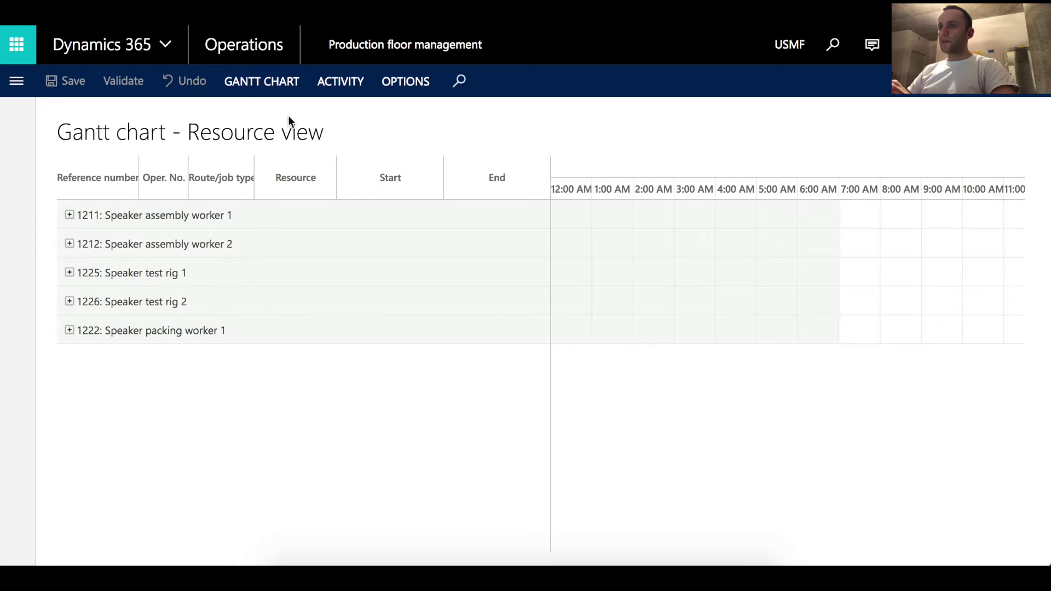
{"action": "left_click", "coordinate": [289, 87]}
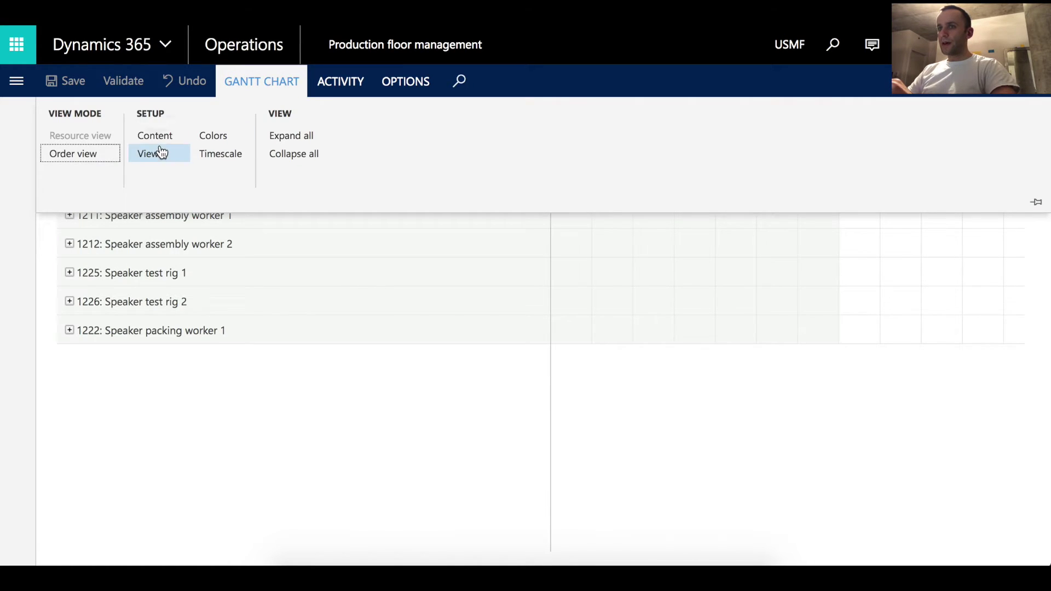
{"action": "left_click", "coordinate": [76, 154]}
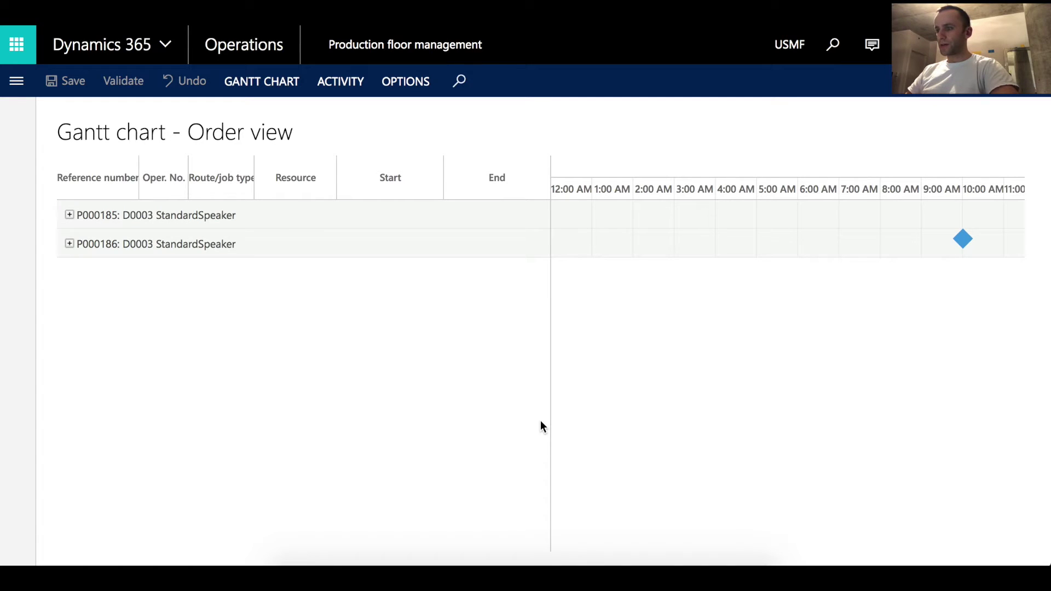
- Configure the order view to show order number summary bars without initially collapsed groups, and expand all groups in the Gantt chart
{"action": "left_click", "coordinate": [262, 81]}
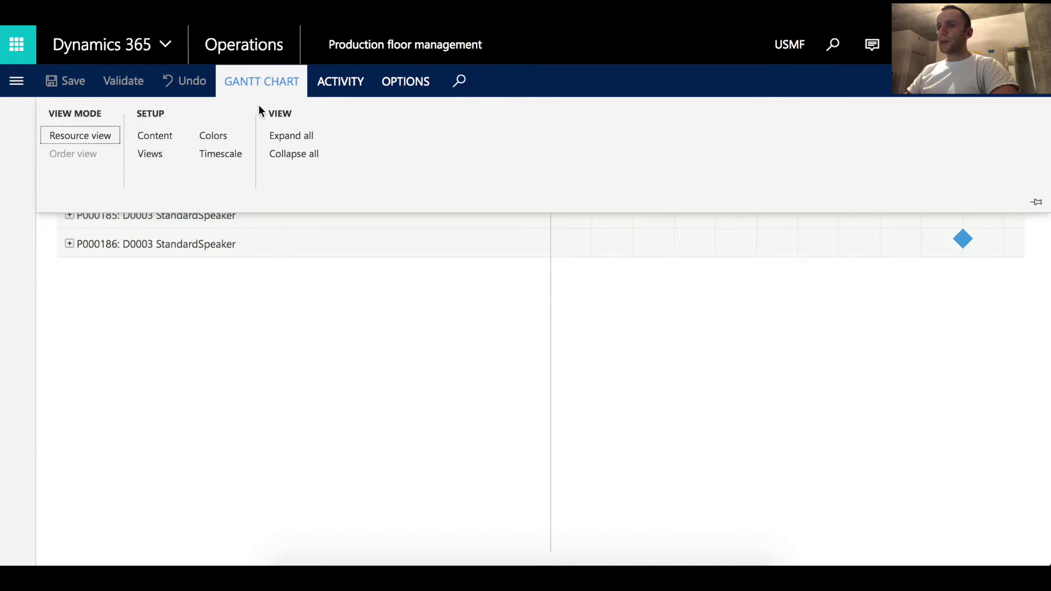
{"action": "left_click", "coordinate": [153, 155]}
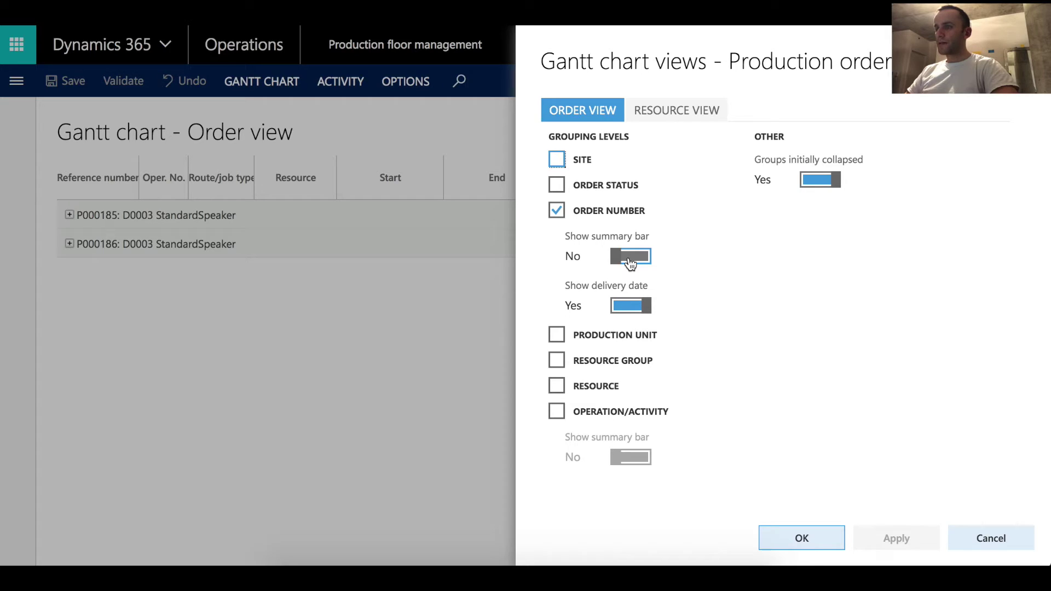
{"action": "left_click", "coordinate": [630, 257]}
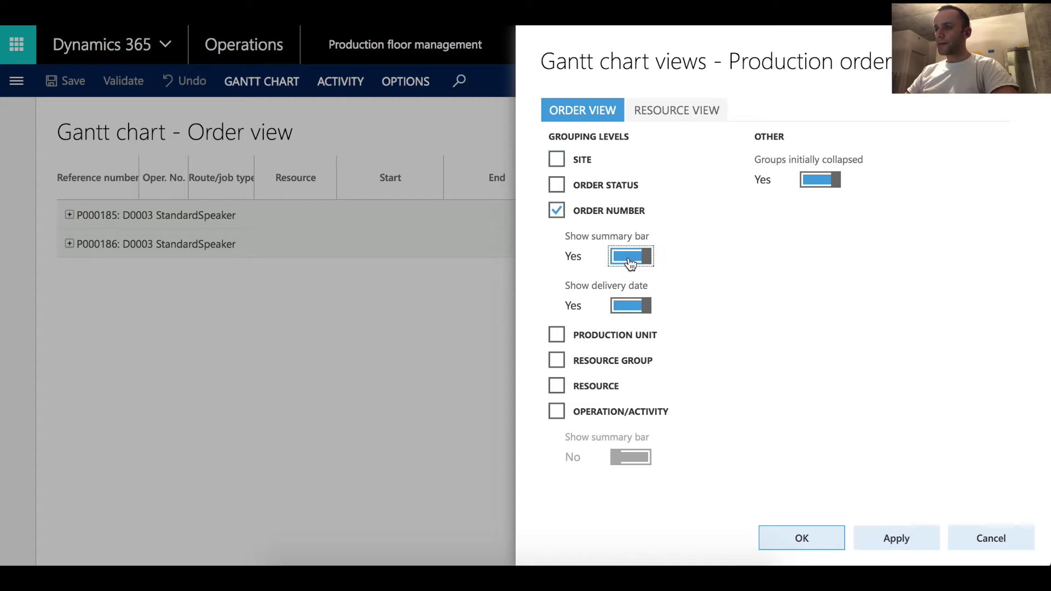
{"action": "left_click", "coordinate": [816, 181]}
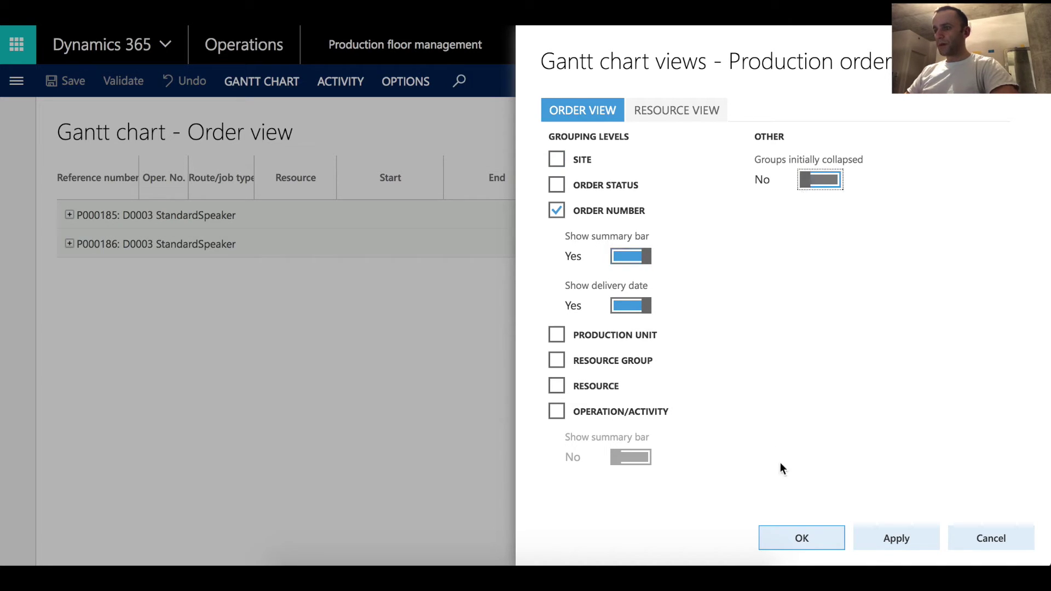
{"action": "left_click", "coordinate": [802, 539]}
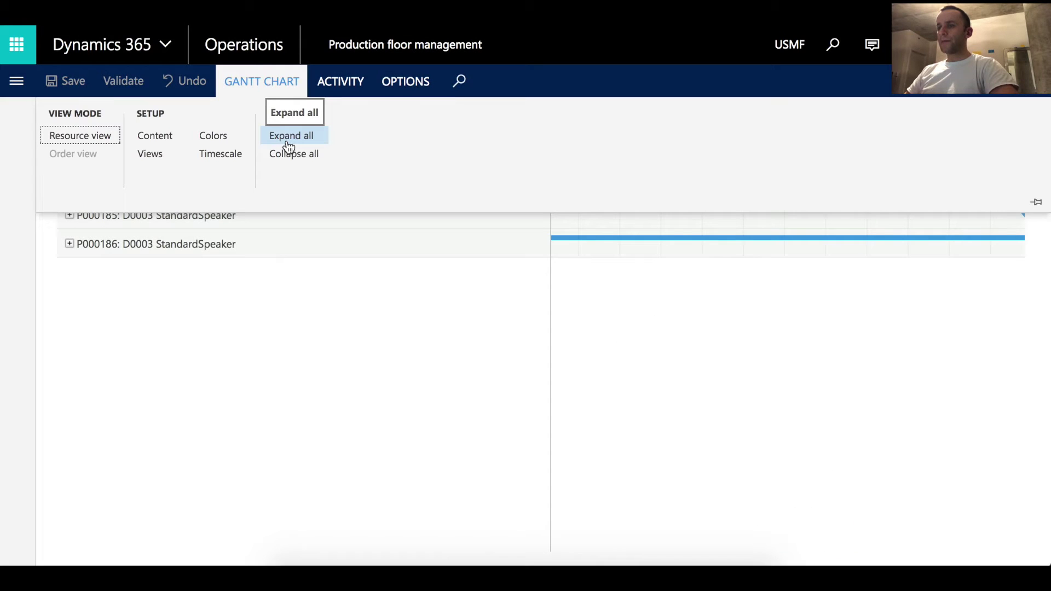
{"action": "left_click", "coordinate": [293, 137]}
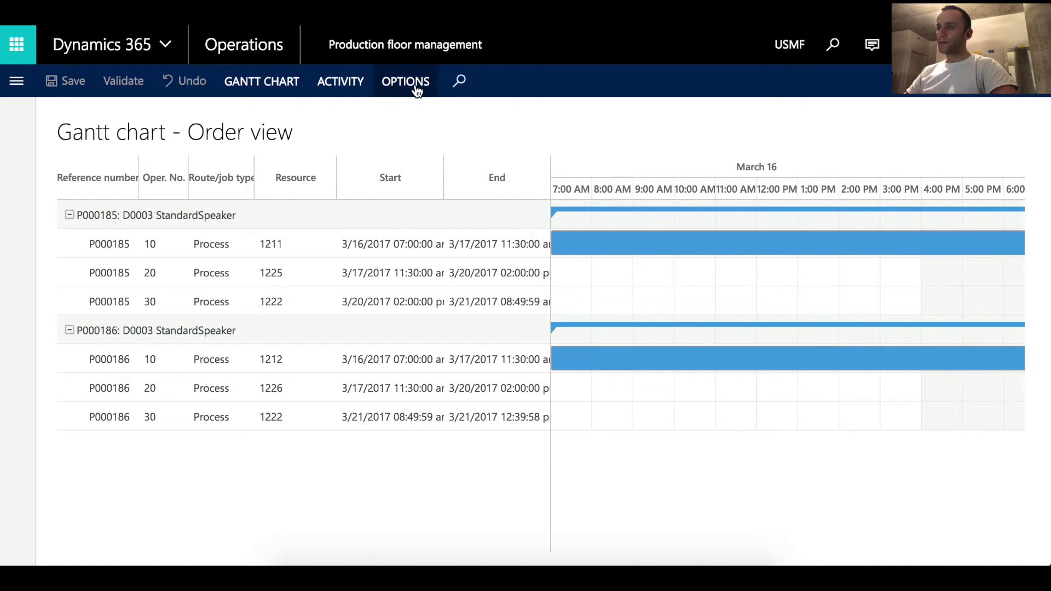
- Set the Gantt chart's minor time scale to Days and its interval from 3/16/2017 to 3/27/2017
{"action": "left_click", "coordinate": [284, 90]}
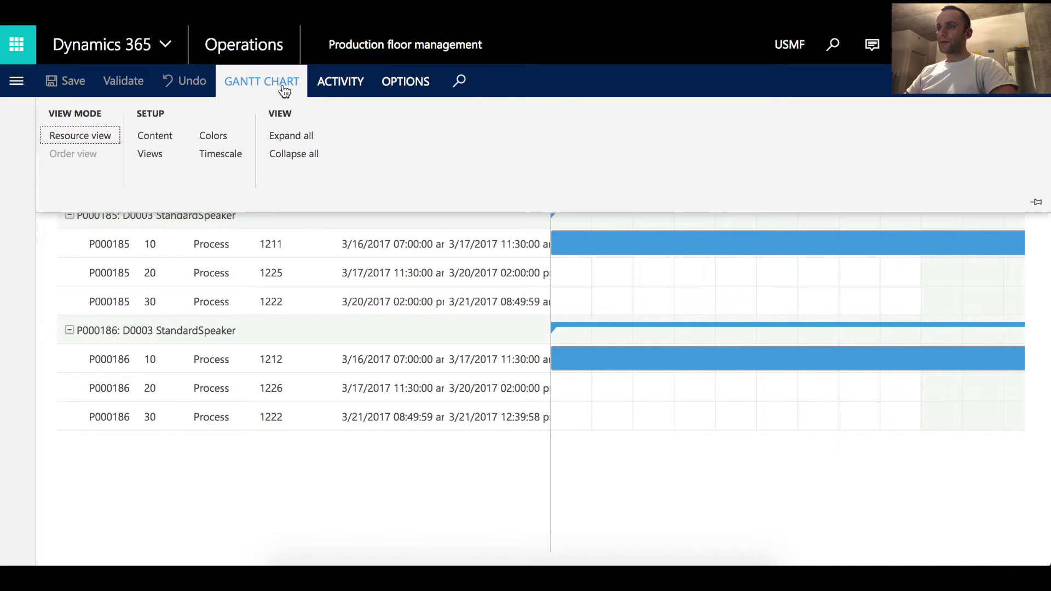
{"action": "left_click", "coordinate": [230, 152]}
{"action": "left_click", "coordinate": [878, 122]}
{"action": "left_click", "coordinate": [786, 197]}
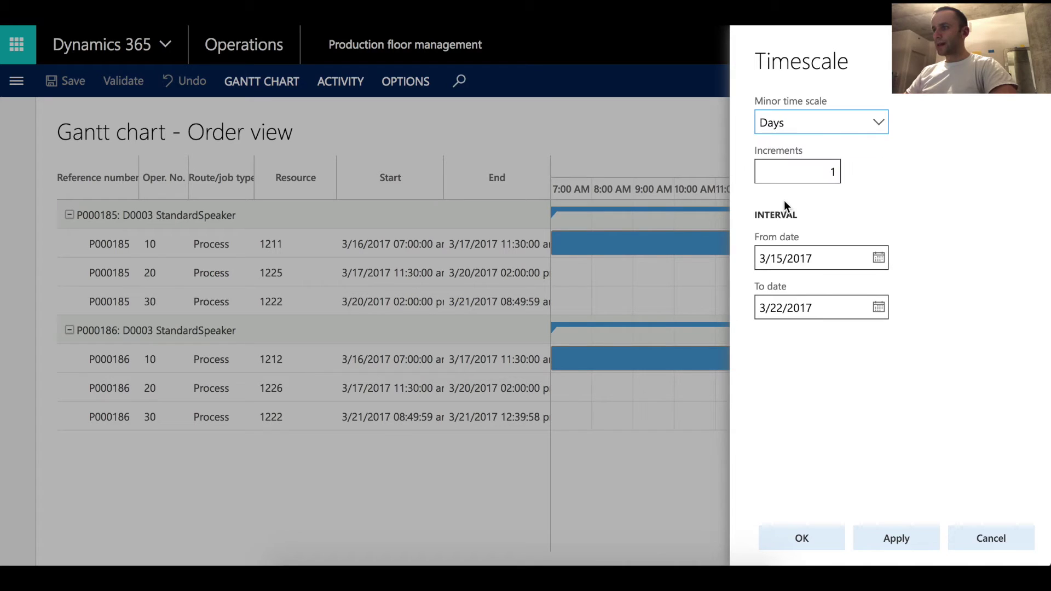
{"action": "left_click", "coordinate": [879, 307]}
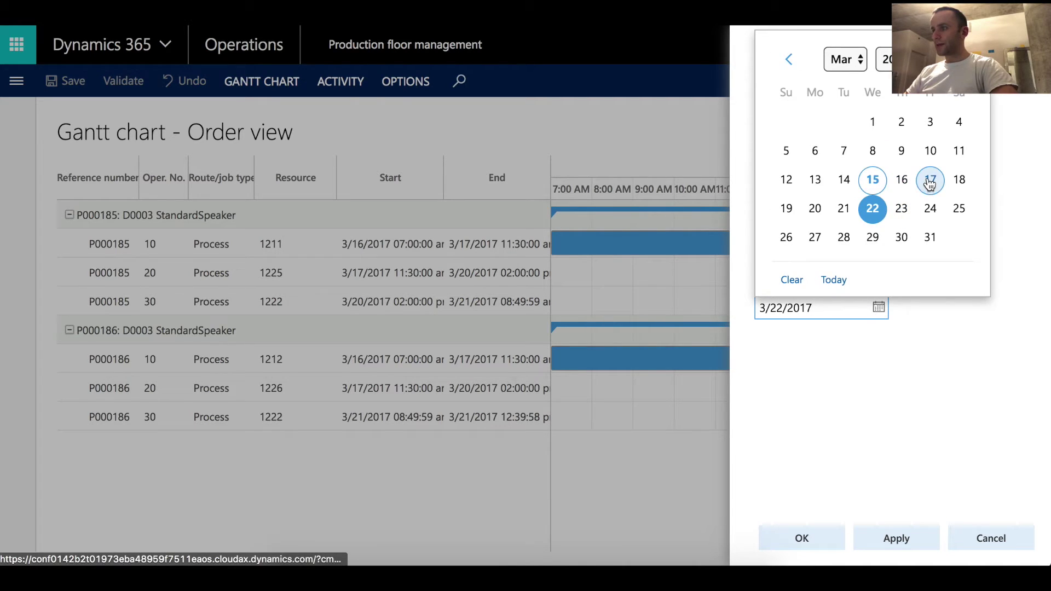
{"action": "left_click", "coordinate": [815, 239]}
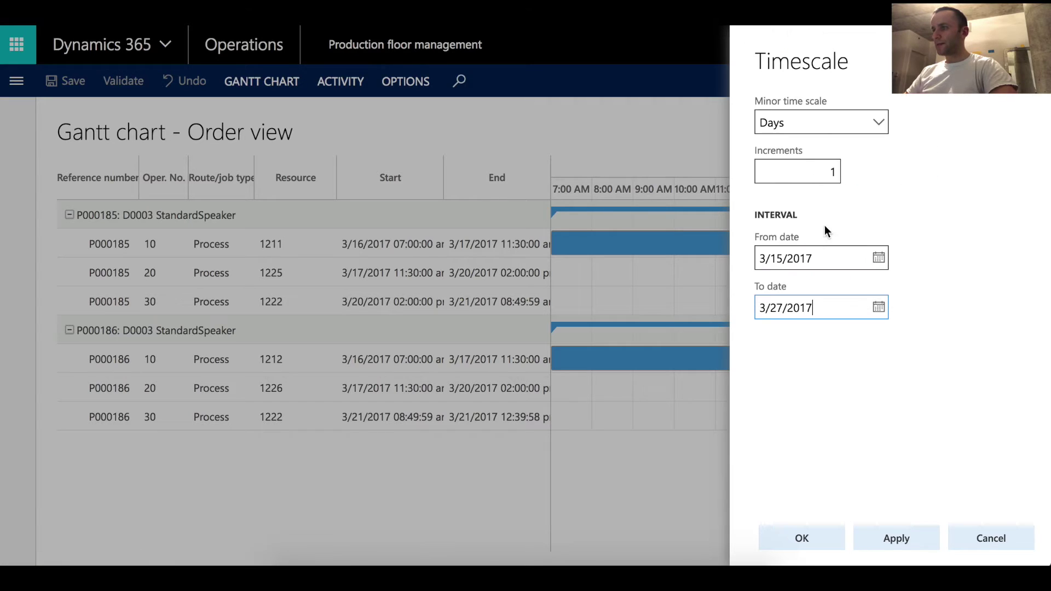
{"action": "left_click", "coordinate": [879, 258]}
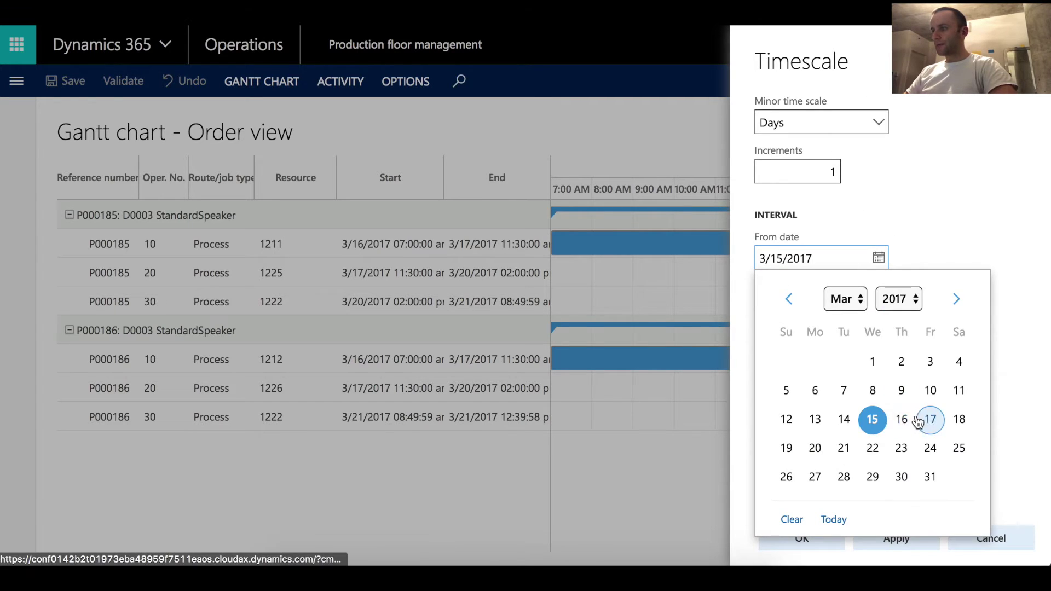
{"action": "left_click", "coordinate": [898, 420]}
{"action": "left_click", "coordinate": [819, 541]}
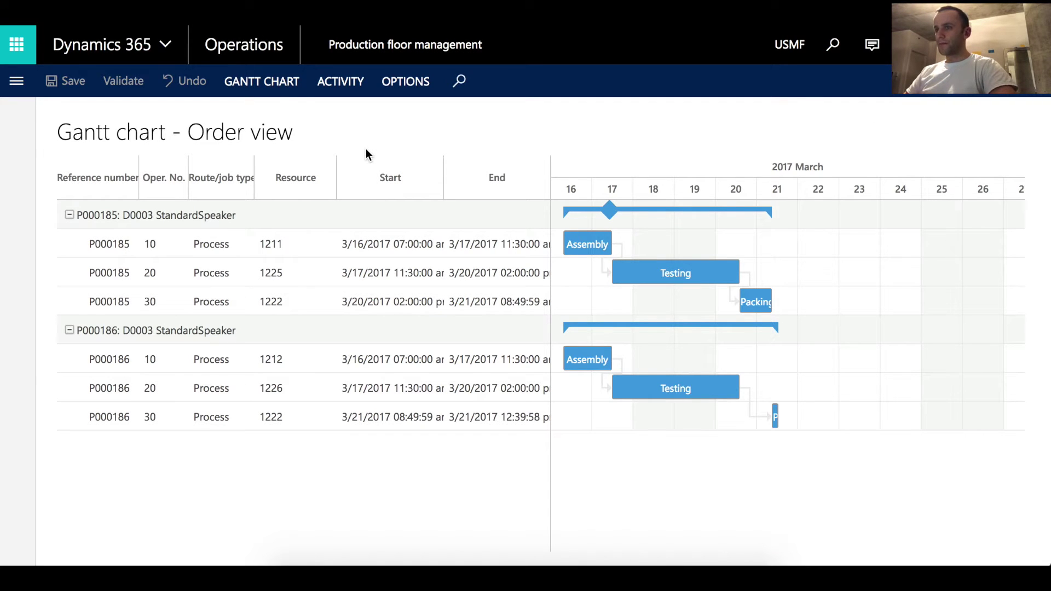
- Turn on Show material availability for production data in the Gantt chart content and select the Assembly job of order P000185
{"action": "left_click", "coordinate": [262, 81]}
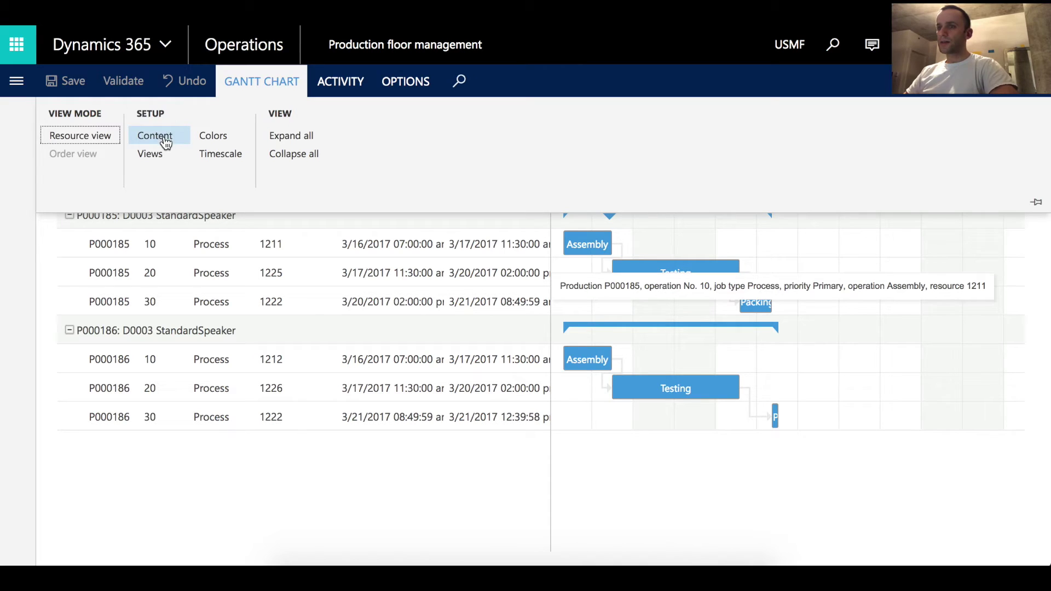
{"action": "left_click", "coordinate": [167, 136]}
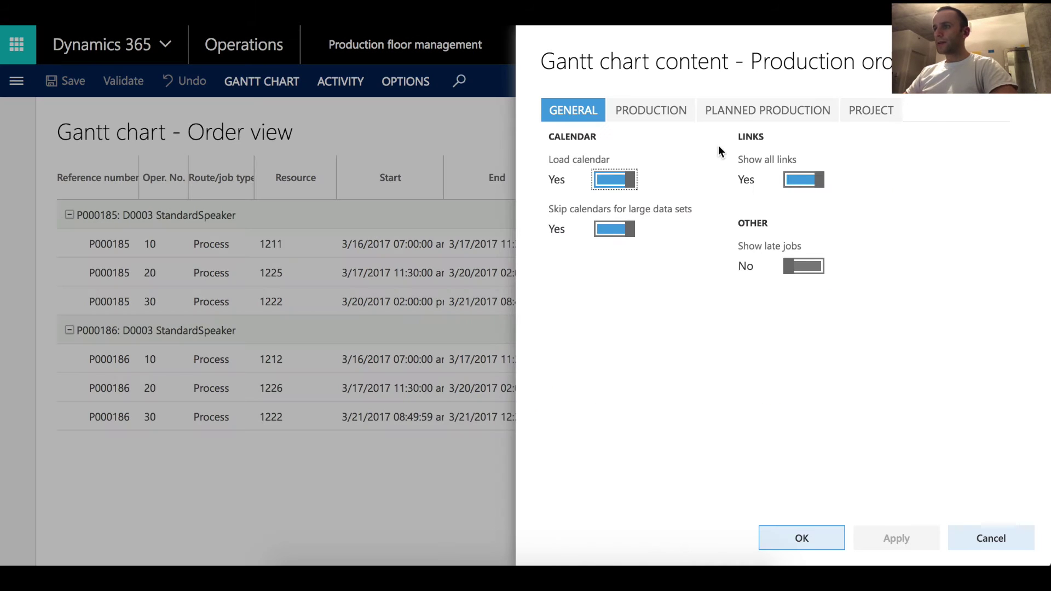
{"action": "left_click", "coordinate": [663, 110]}
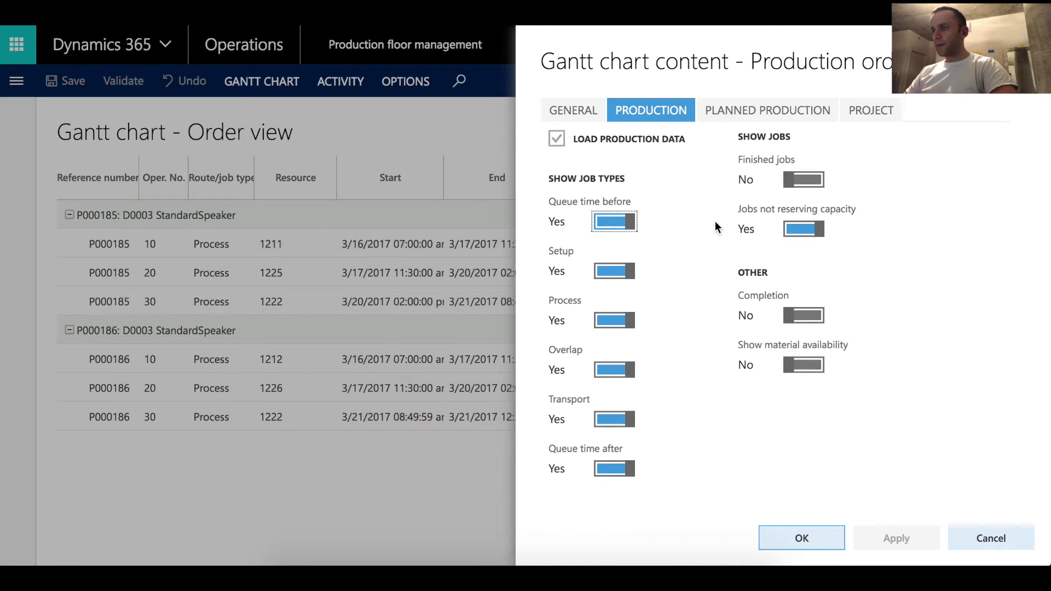
{"action": "left_click", "coordinate": [802, 368]}
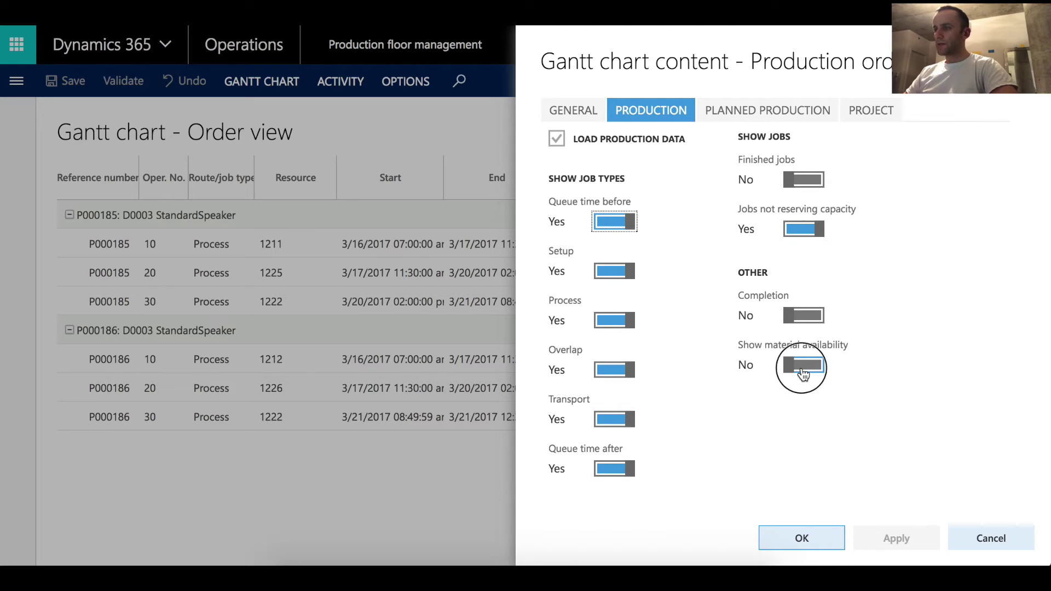
{"action": "left_click", "coordinate": [800, 537]}
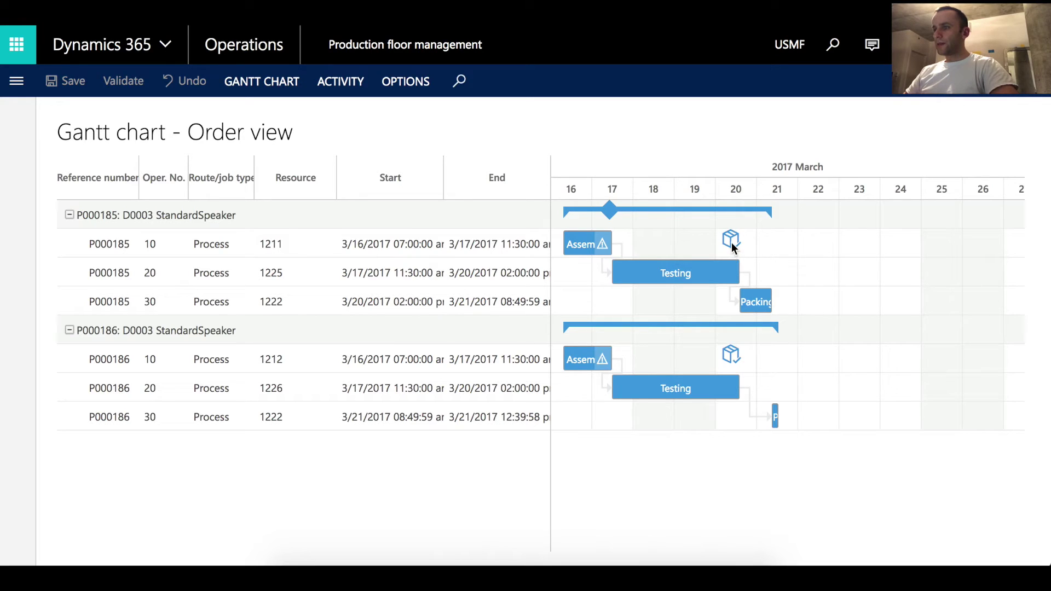
{"action": "mouse_move", "coordinate": [604, 247]}
{"action": "left_click", "coordinate": [603, 248]}
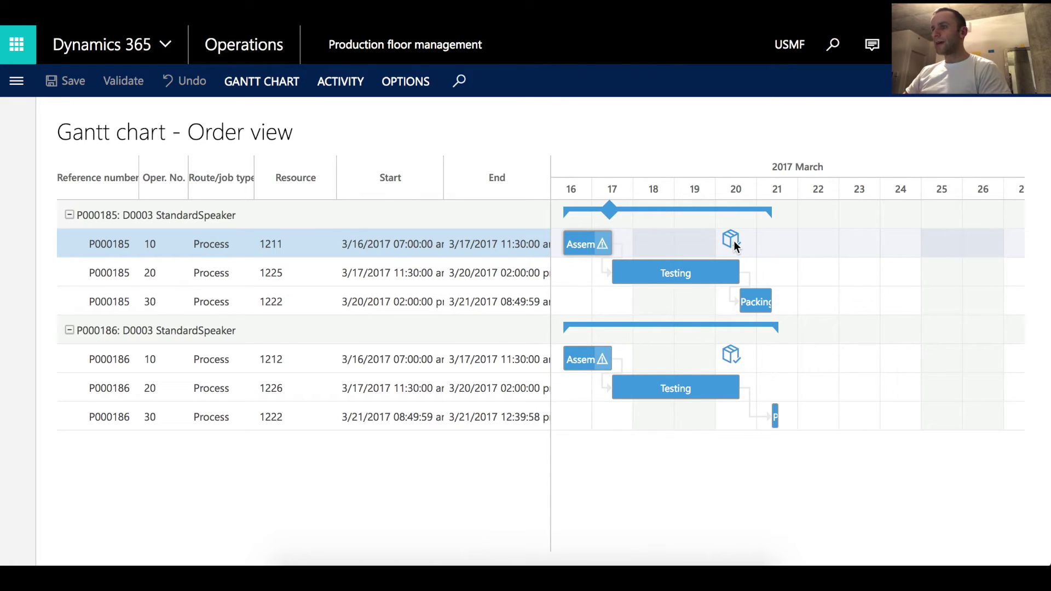
- Move the Assembly jobs of orders P000185 and P000186 to start on 3/21/2017
{"action": "left_click_drag", "start_coordinate": [584, 242], "coordinate": [781, 254]}
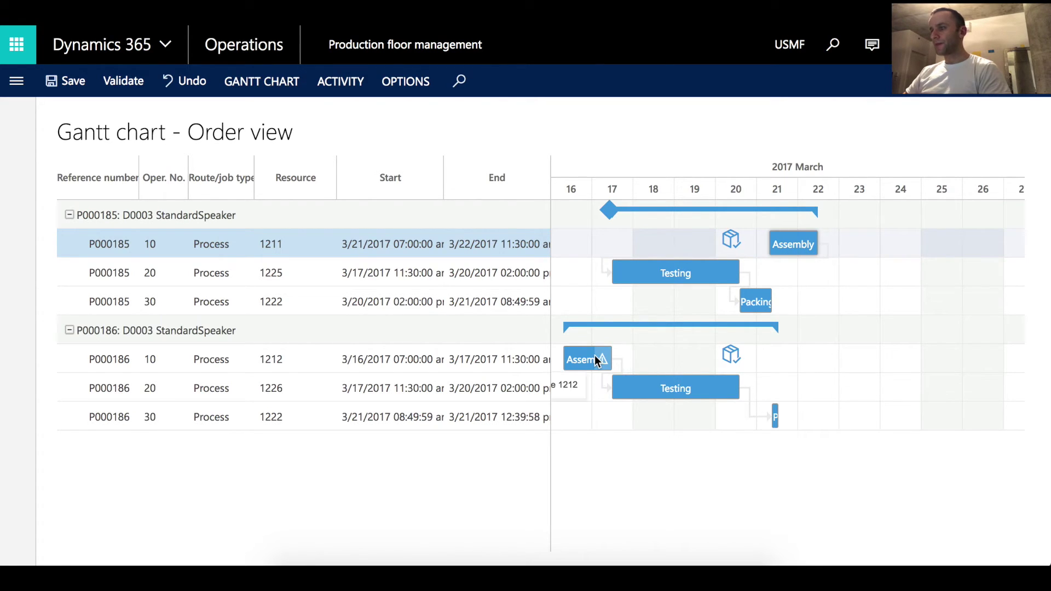
{"action": "left_click_drag", "start_coordinate": [584, 355], "coordinate": [783, 365]}
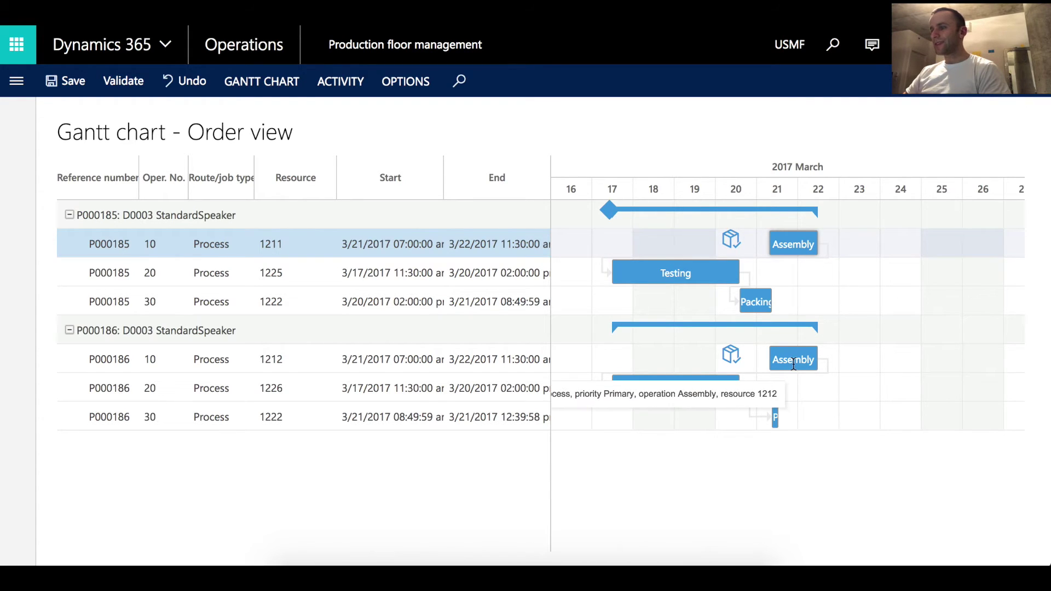
{"action": "mouse_move", "coordinate": [794, 361]}
{"action": "left_mouse_down"}
{"action": "mouse_move", "coordinate": [749, 361]}
{"action": "mouse_move", "coordinate": [795, 356]}
{"action": "left_mouse_up"}
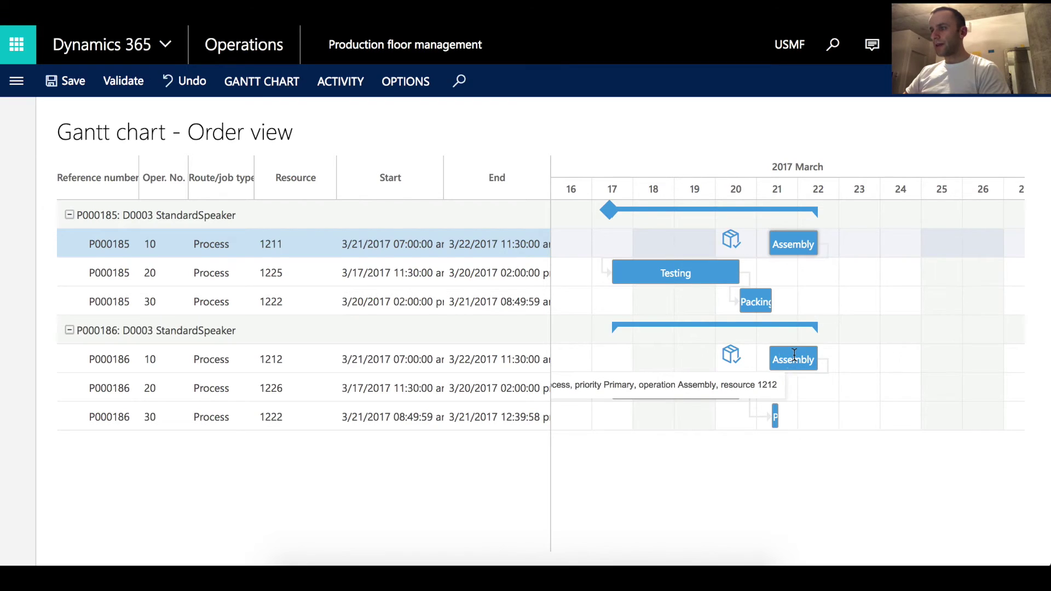
- Schedule the Assembly jobs of orders P000186 and P000185 from material availability
{"action": "left_click", "coordinate": [794, 354]}
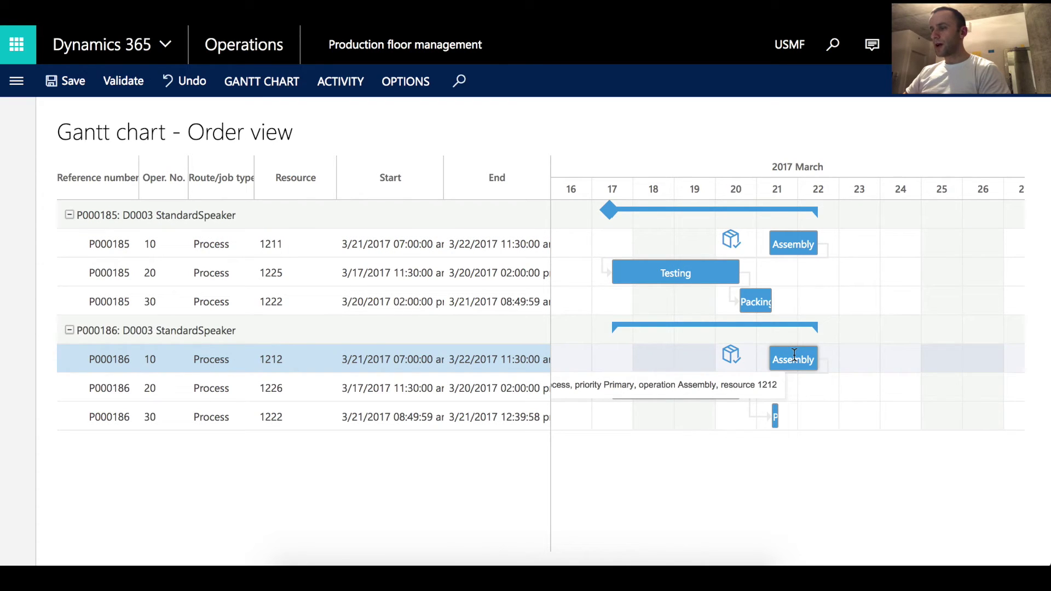
{"action": "right_click", "coordinate": [795, 356]}
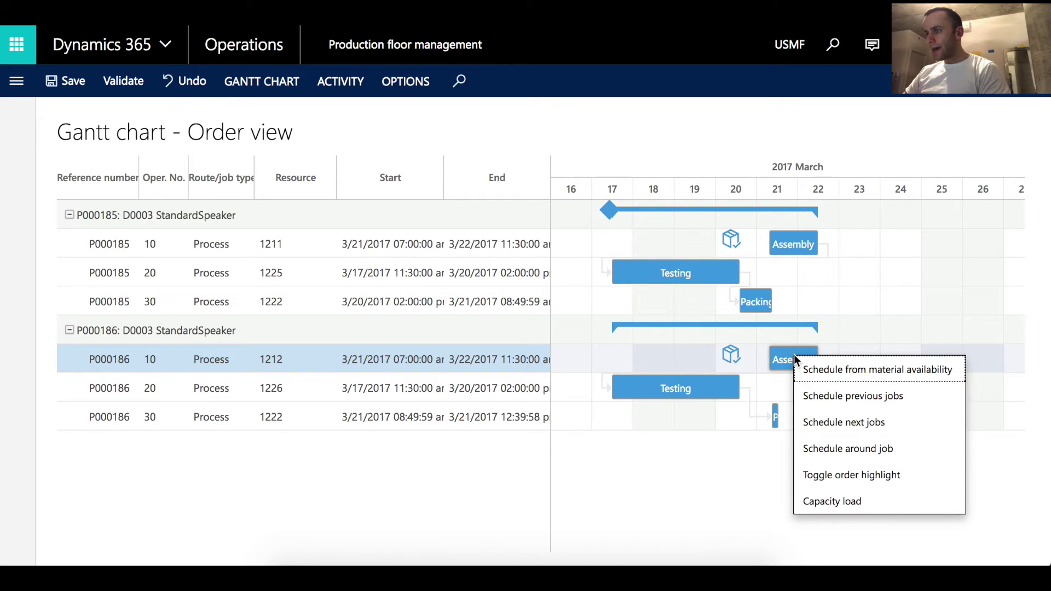
{"action": "left_click", "coordinate": [875, 379]}
{"action": "left_click", "coordinate": [793, 247]}
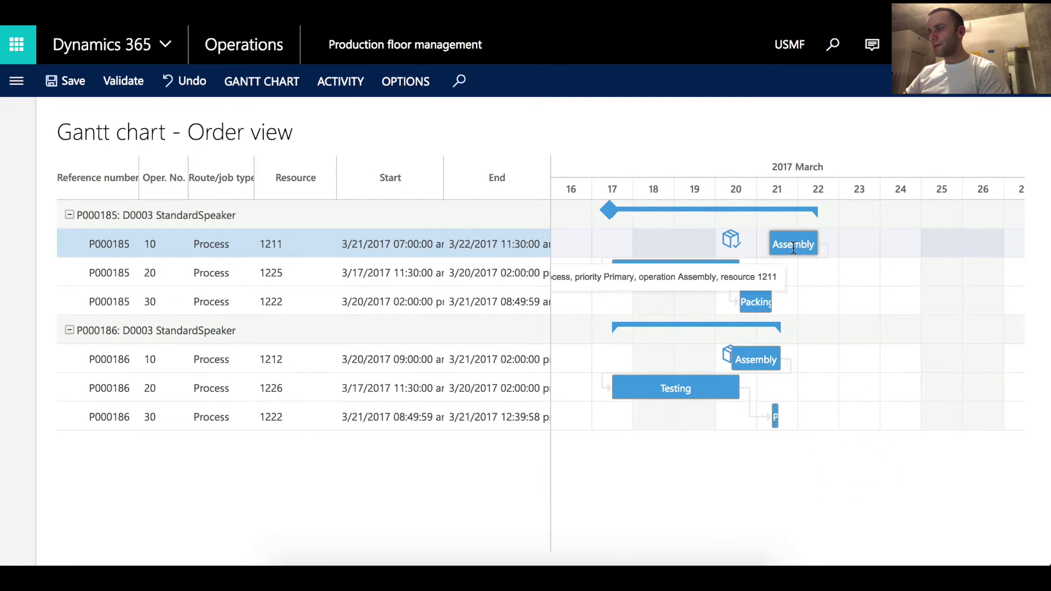
{"action": "right_click", "coordinate": [793, 247]}
{"action": "left_click", "coordinate": [809, 256]}
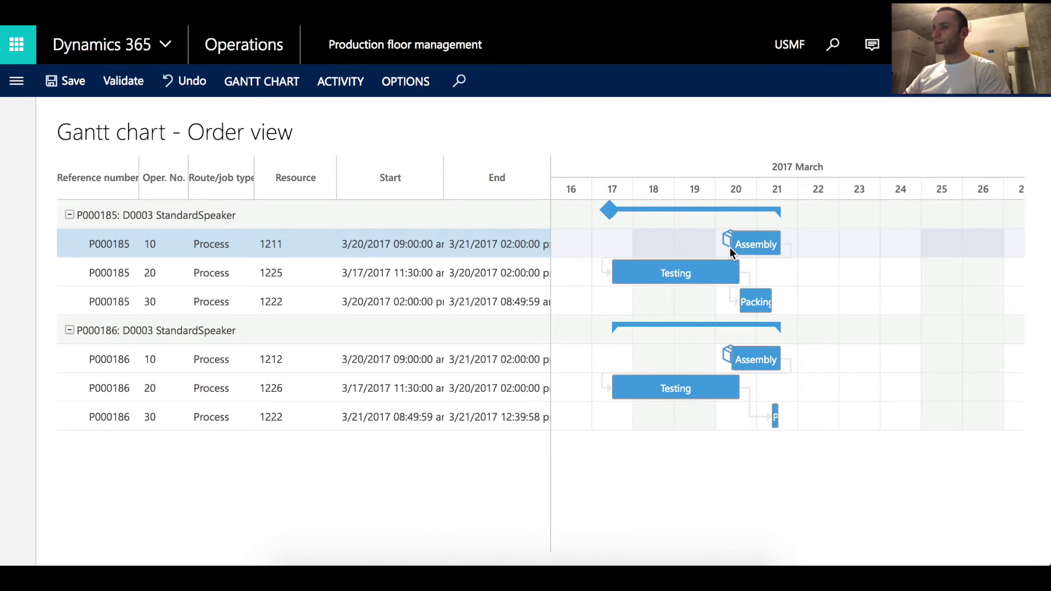
- Schedule the P000186 Assembly job with direction Forward from material availability date and try to save the Gantt chart
{"action": "left_click", "coordinate": [677, 359]}
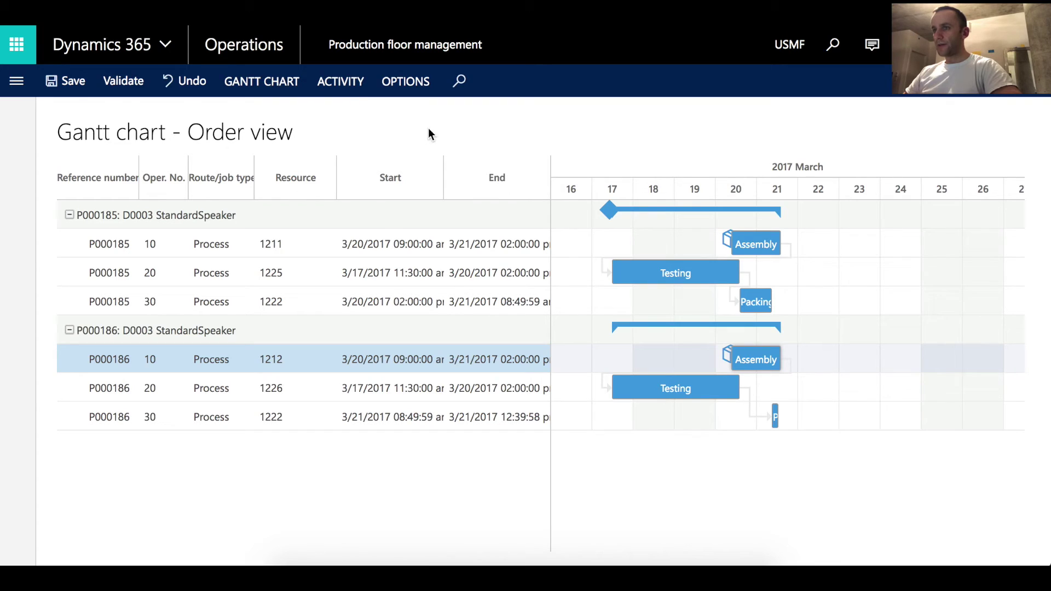
{"action": "left_click", "coordinate": [342, 82]}
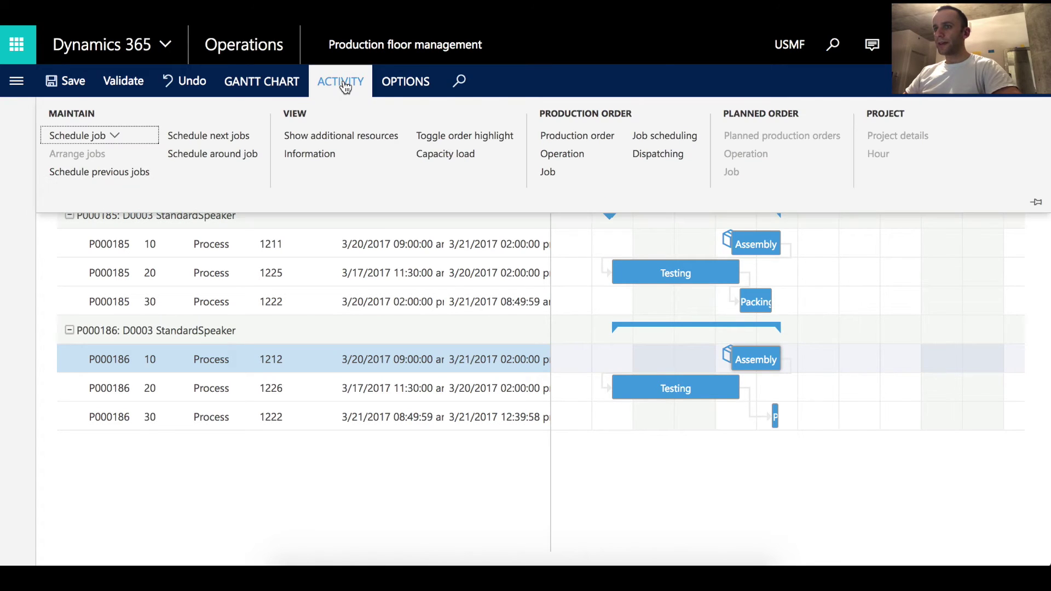
{"action": "left_click", "coordinate": [113, 137]}
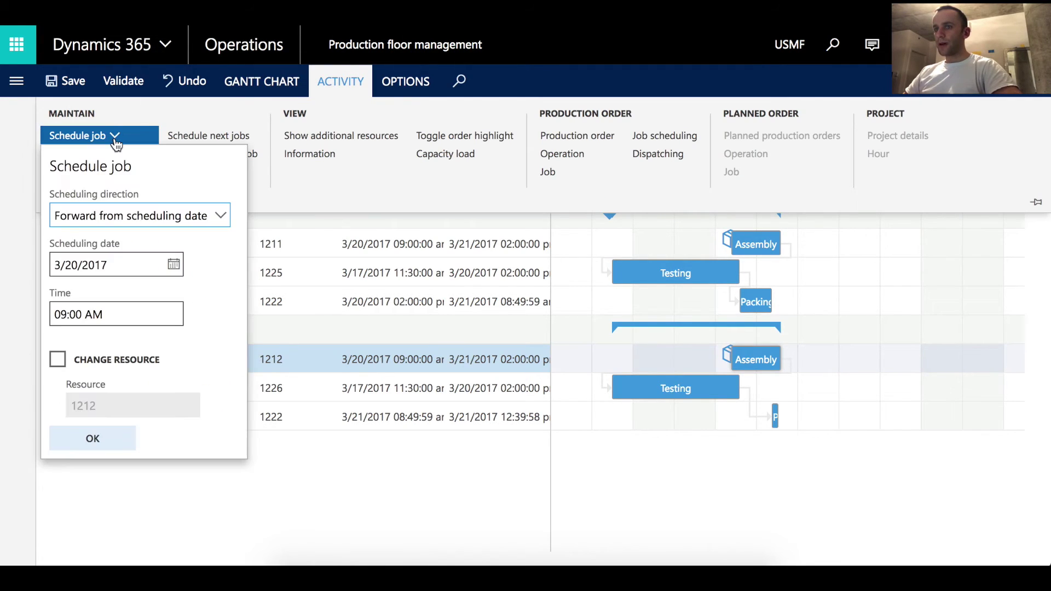
{"action": "left_click", "coordinate": [222, 223]}
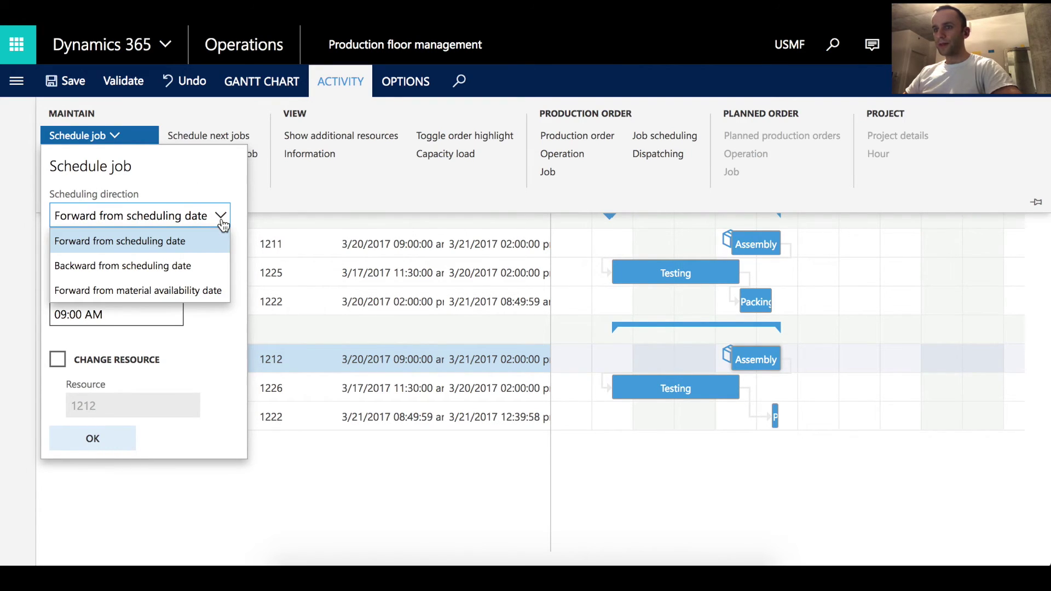
{"action": "left_click", "coordinate": [198, 291]}
{"action": "left_click", "coordinate": [93, 440]}
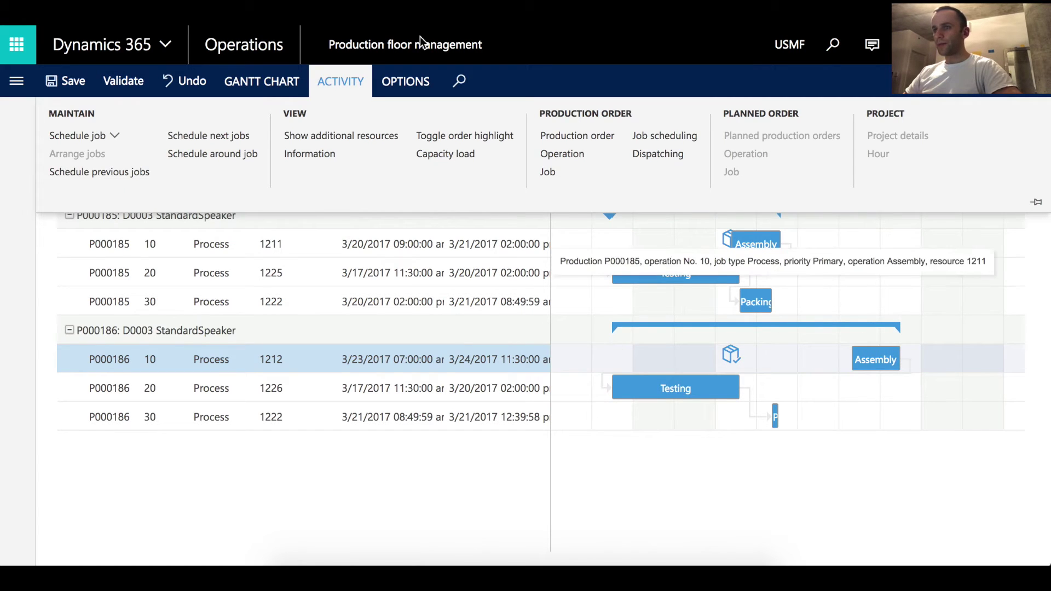
{"action": "left_click", "coordinate": [121, 138]}
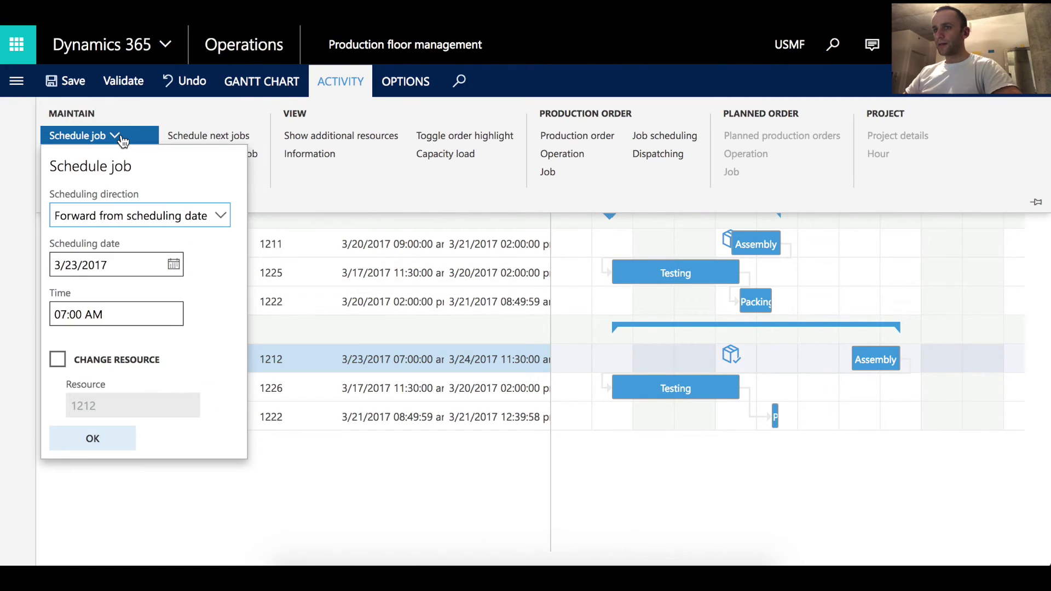
{"action": "left_click", "coordinate": [221, 216]}
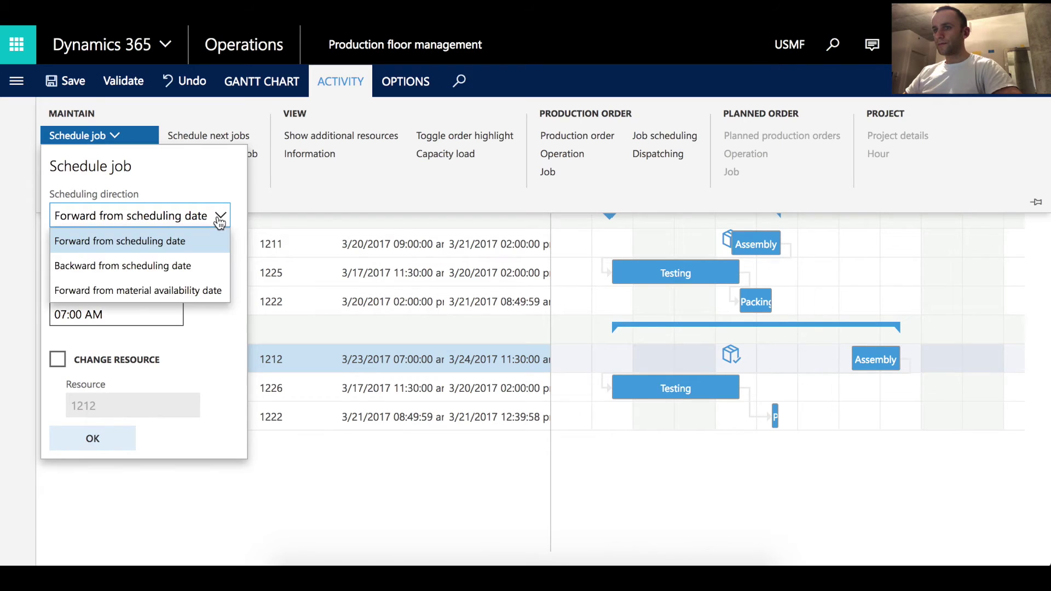
{"action": "left_click", "coordinate": [185, 289]}
{"action": "left_click", "coordinate": [104, 435]}
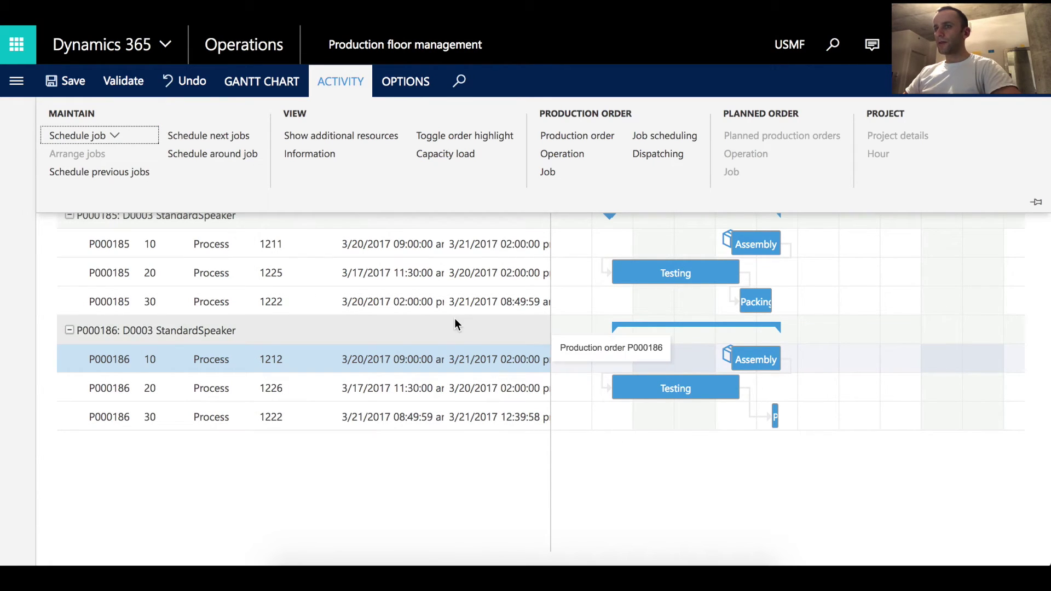
{"action": "left_click", "coordinate": [71, 84]}
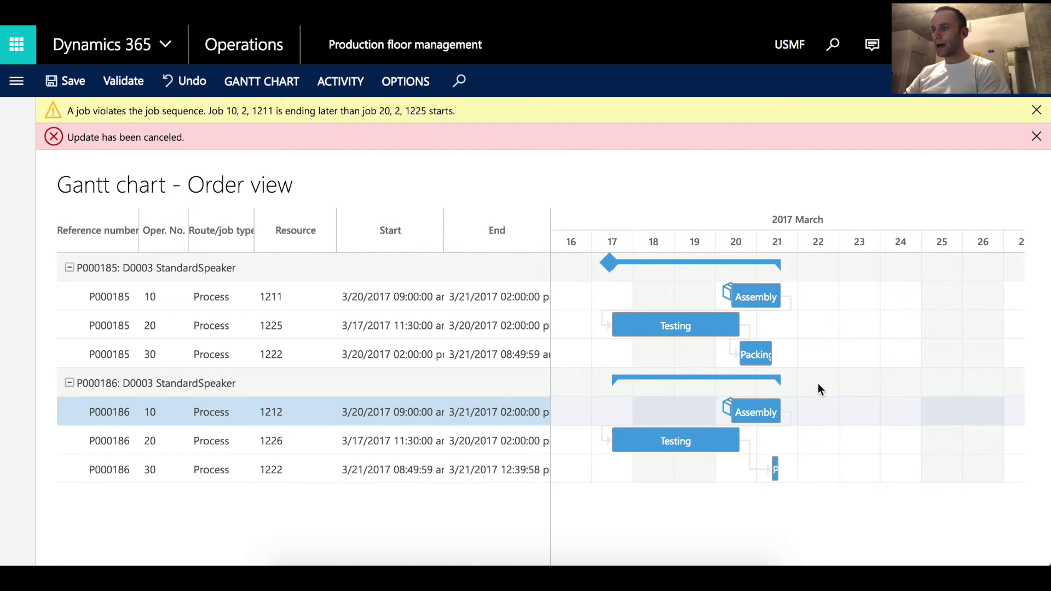
- Schedule the next jobs after the Assembly jobs of P000185 and P000186, and validate the Gantt chart
{"action": "left_click_drag", "start_coordinate": [775, 469], "coordinate": [755, 449]}
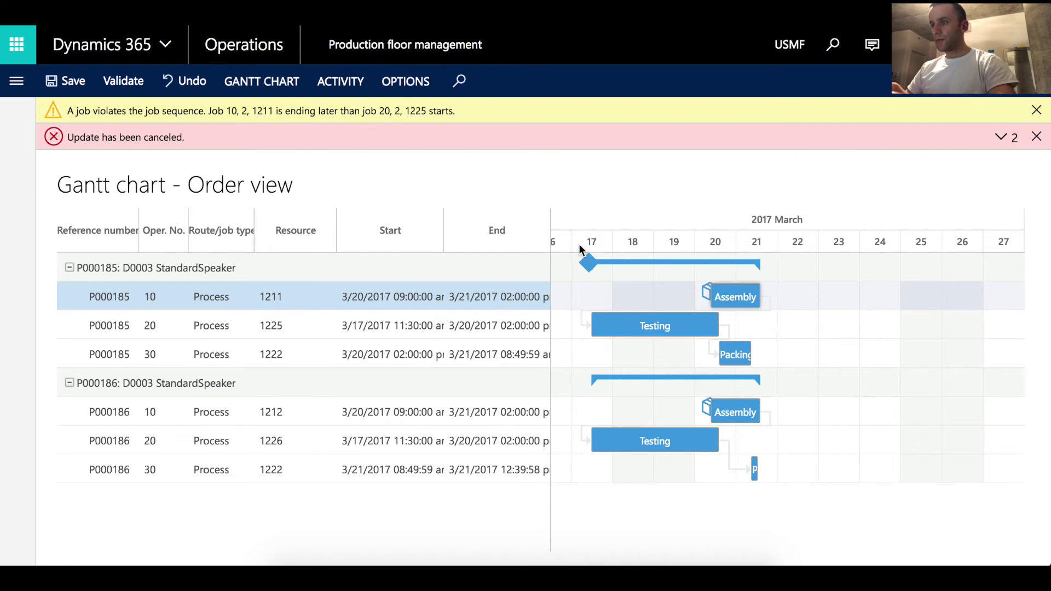
{"action": "left_click", "coordinate": [342, 91]}
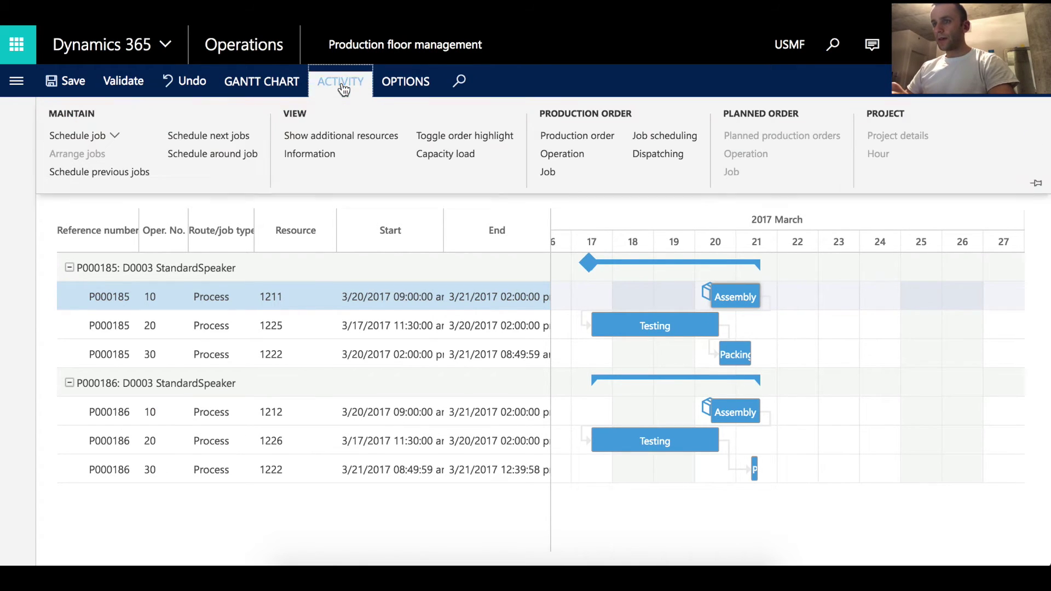
{"action": "left_click", "coordinate": [227, 143]}
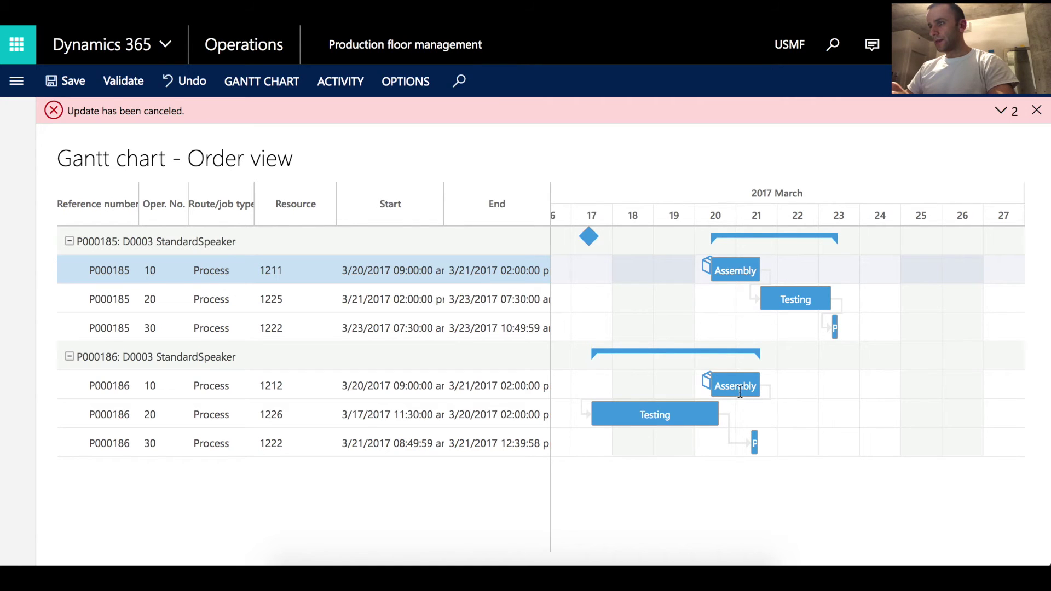
{"action": "left_click", "coordinate": [362, 376]}
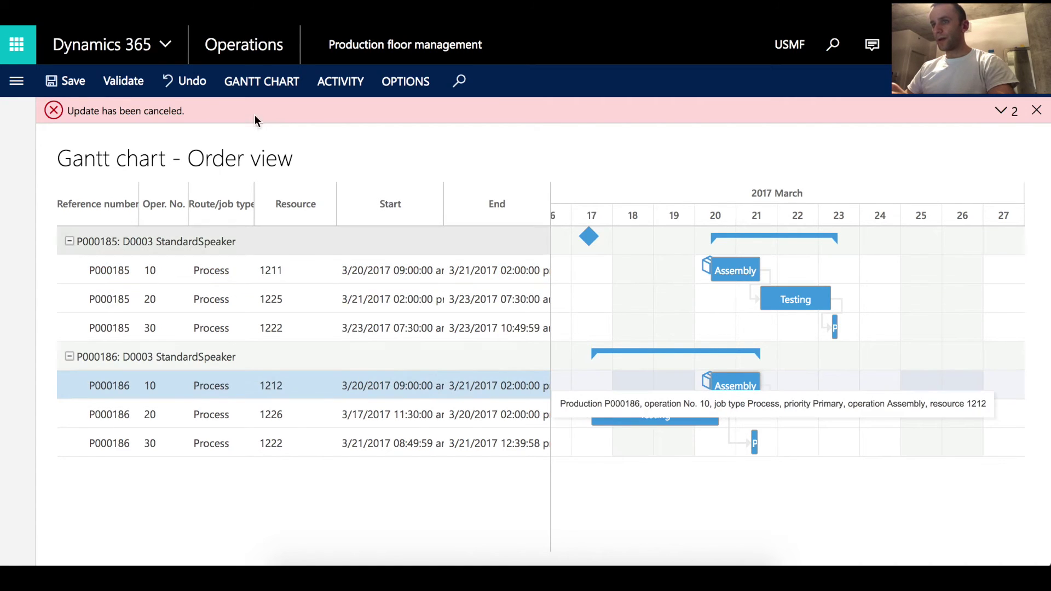
{"action": "left_click", "coordinate": [361, 82]}
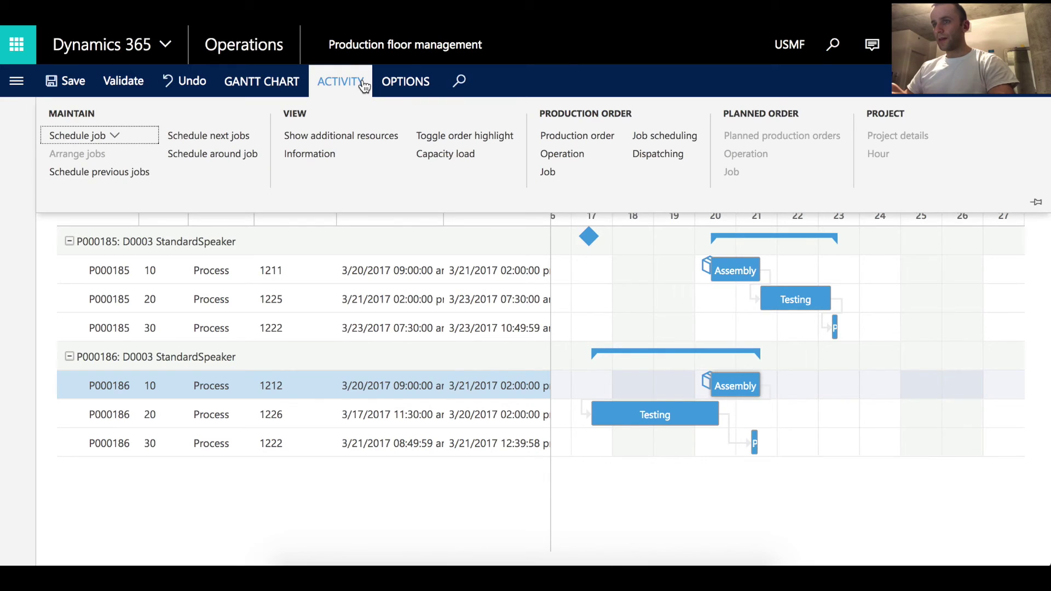
{"action": "left_click", "coordinate": [227, 136]}
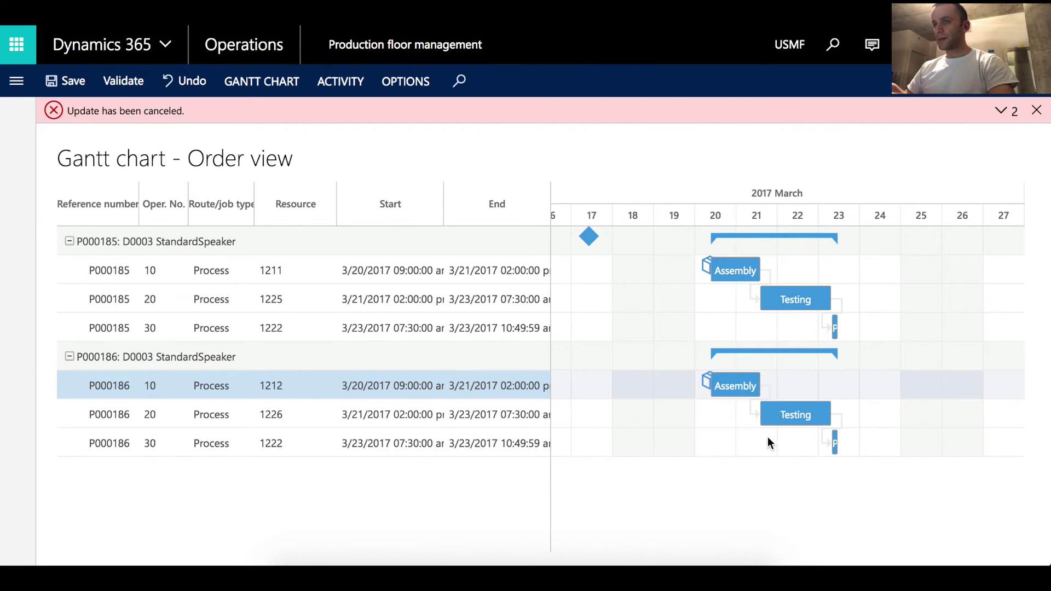
{"action": "left_click", "coordinate": [125, 88]}
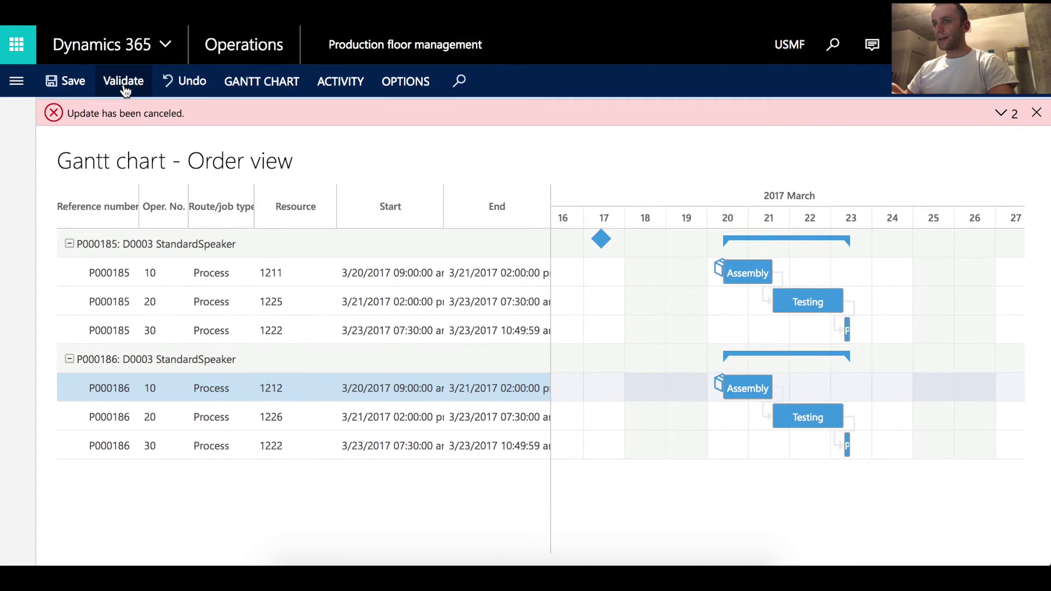
{"action": "left_click", "coordinate": [1036, 144]}
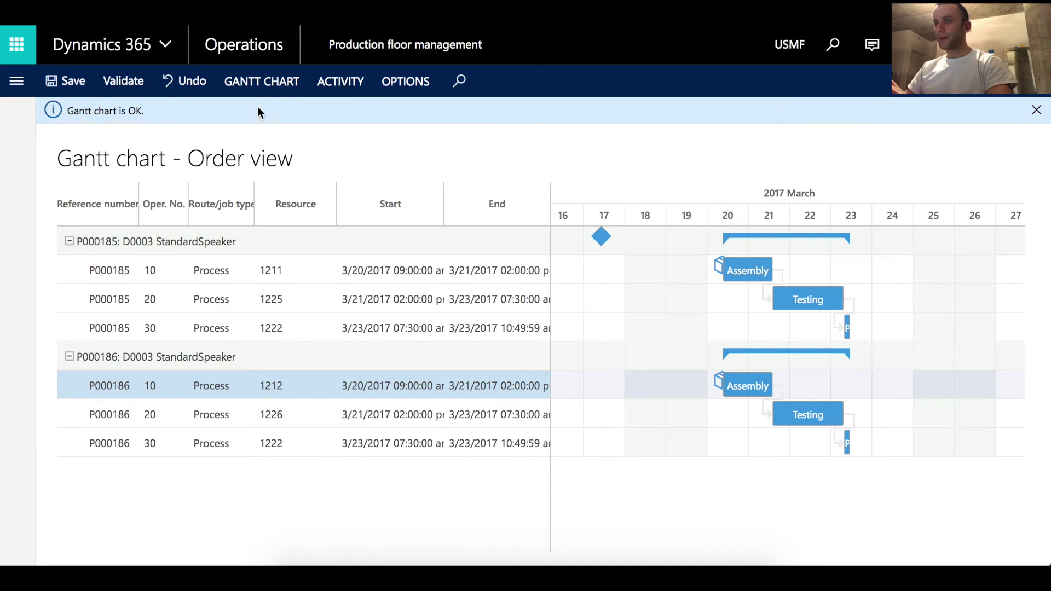
- Switch the Gantt chart to the resource view and open its Views setup
{"action": "left_click", "coordinate": [285, 87]}
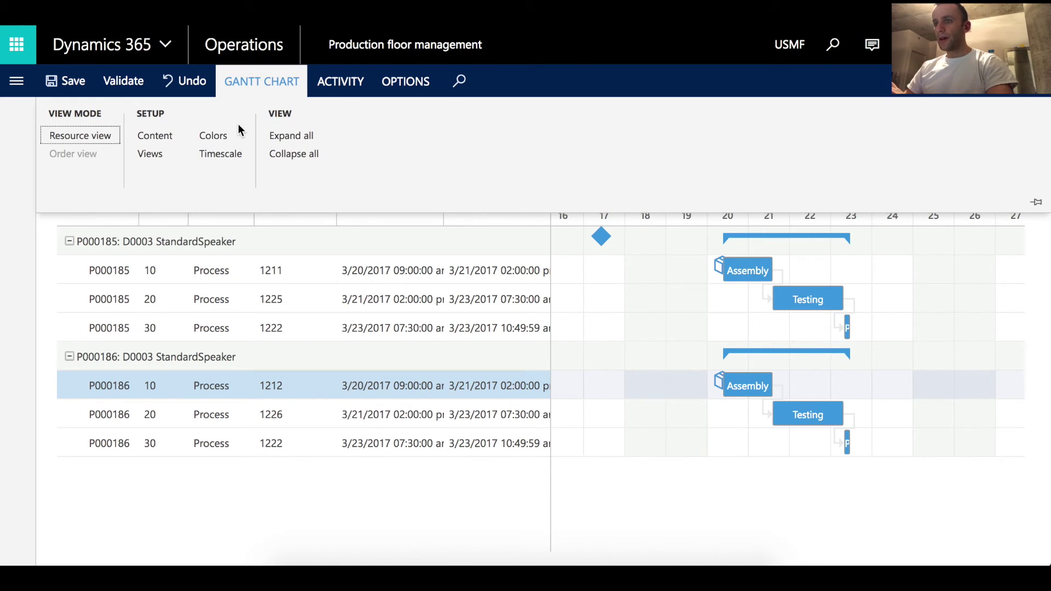
{"action": "left_click", "coordinate": [80, 136]}
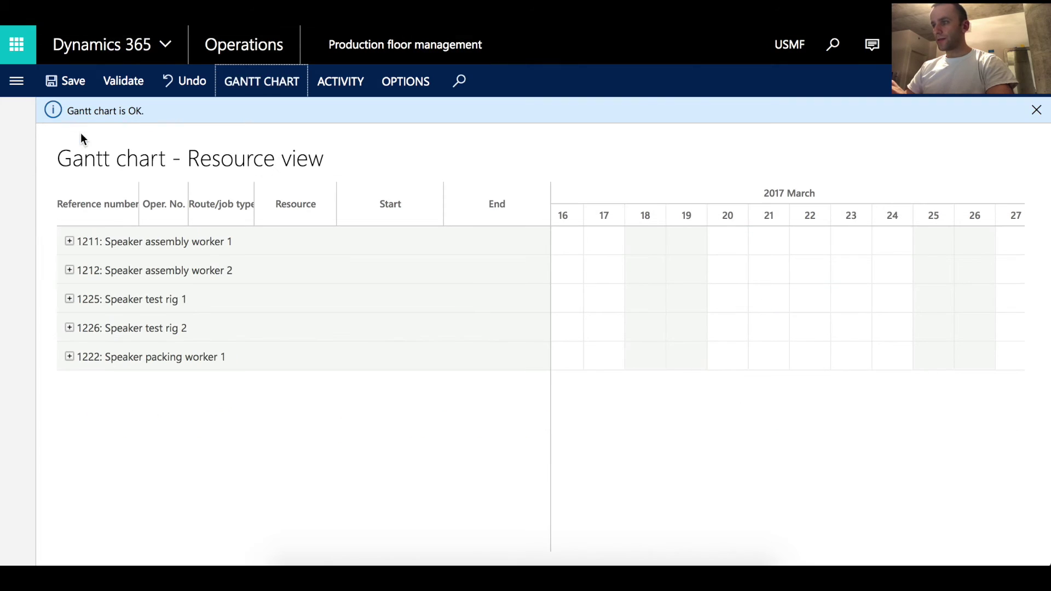
{"action": "left_click", "coordinate": [265, 83]}
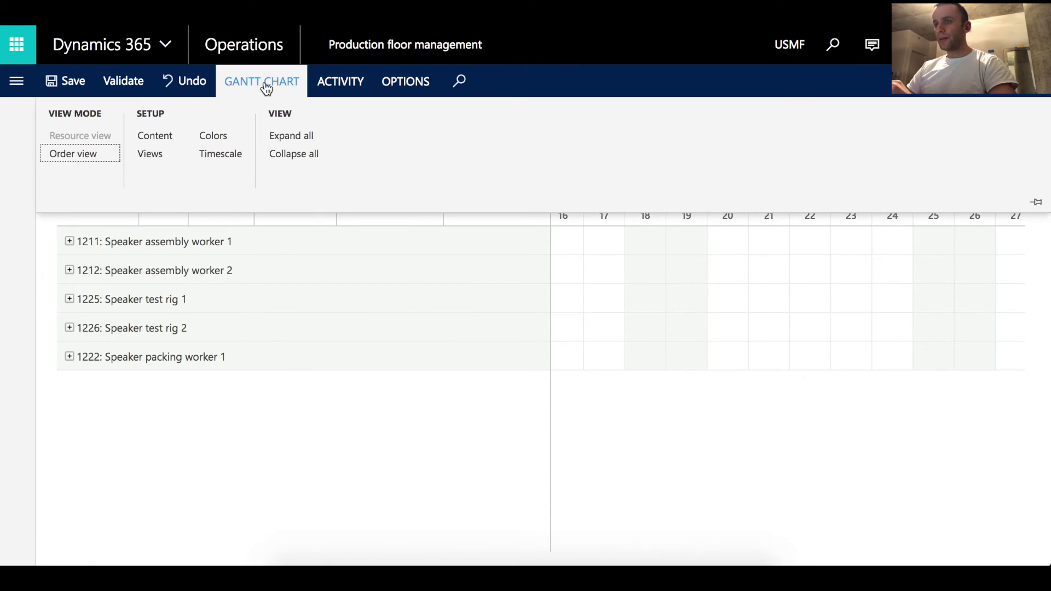
{"action": "left_click", "coordinate": [159, 158]}
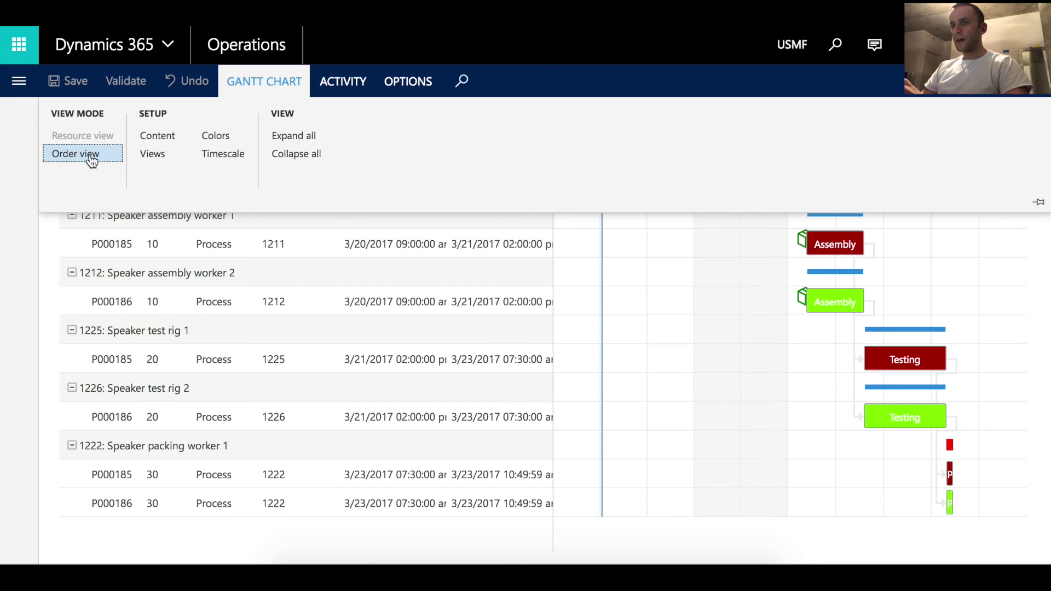
- Review the Gantt chart in the order view and return to the resource view
{"action": "left_click", "coordinate": [87, 155]}
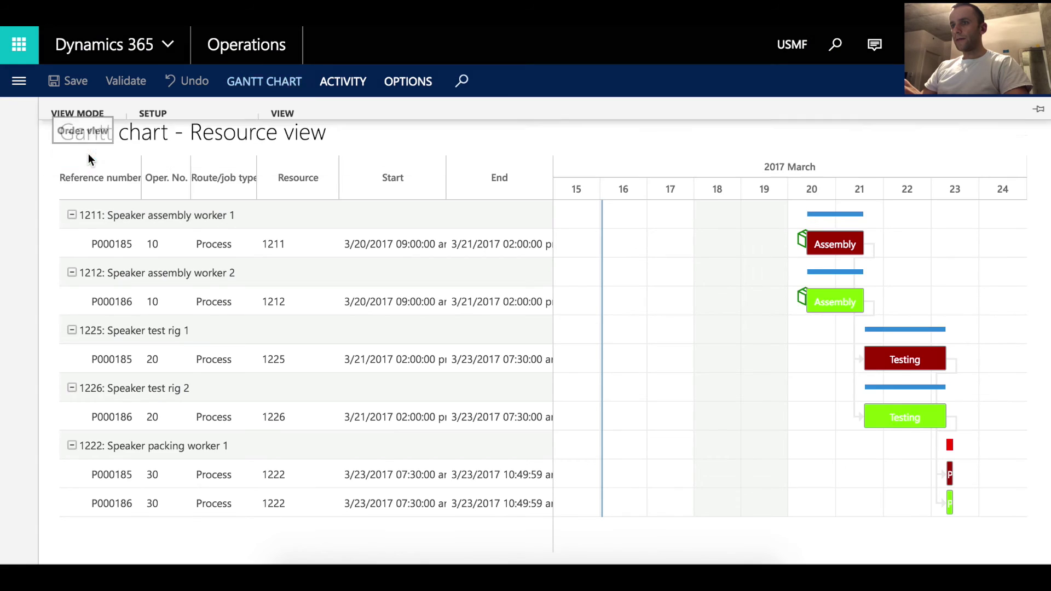
{"action": "left_click", "coordinate": [282, 87]}
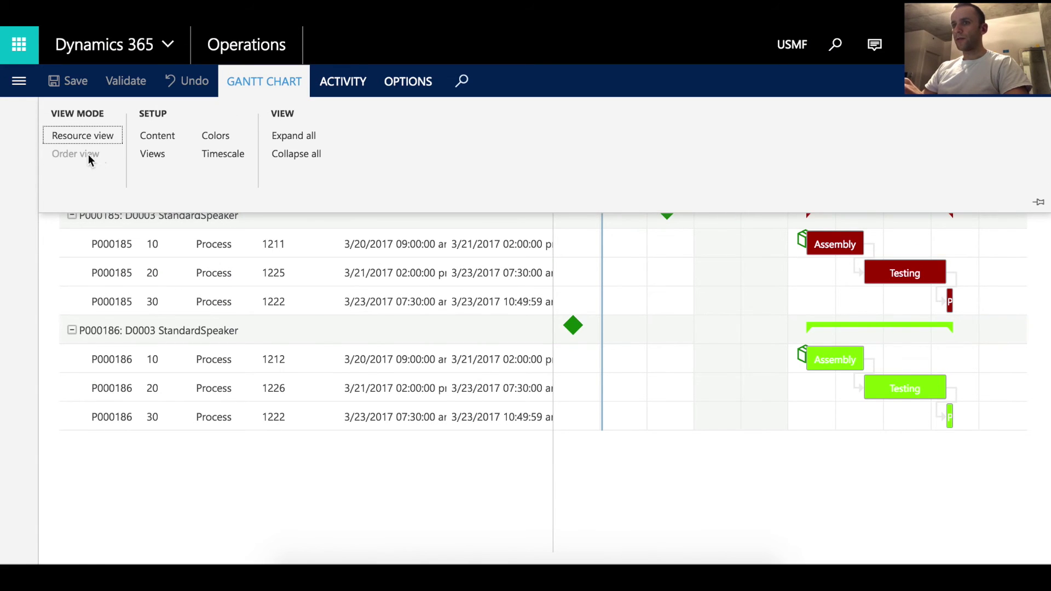
{"action": "left_click", "coordinate": [91, 135]}
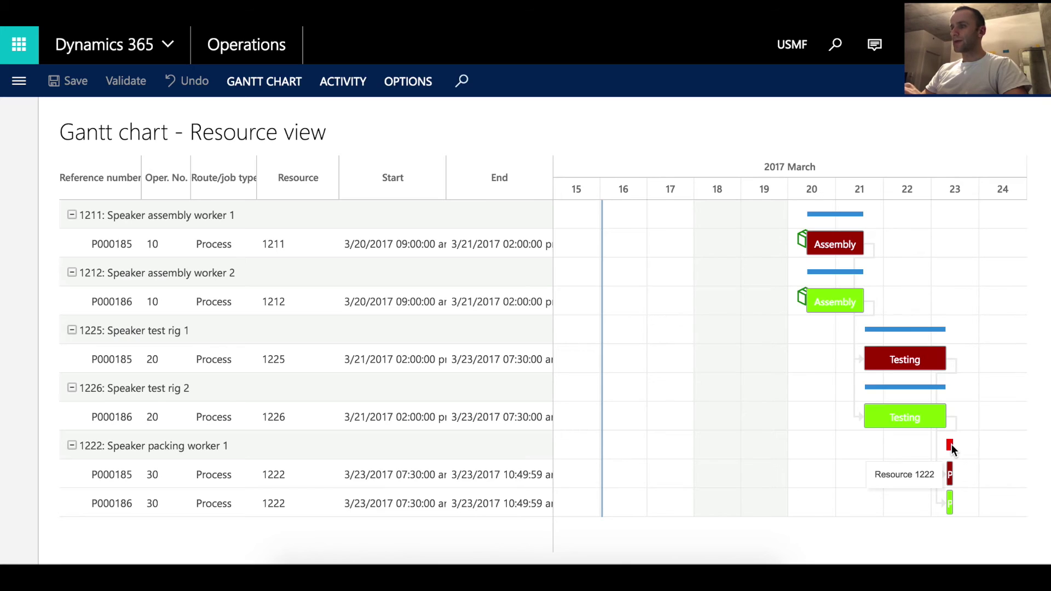
- Move the P000185 Packing job on resource 1222 to start at about 10:49 AM on 3/23/2017, clear of the P000186 Packing job
{"action": "left_click", "coordinate": [952, 470]}
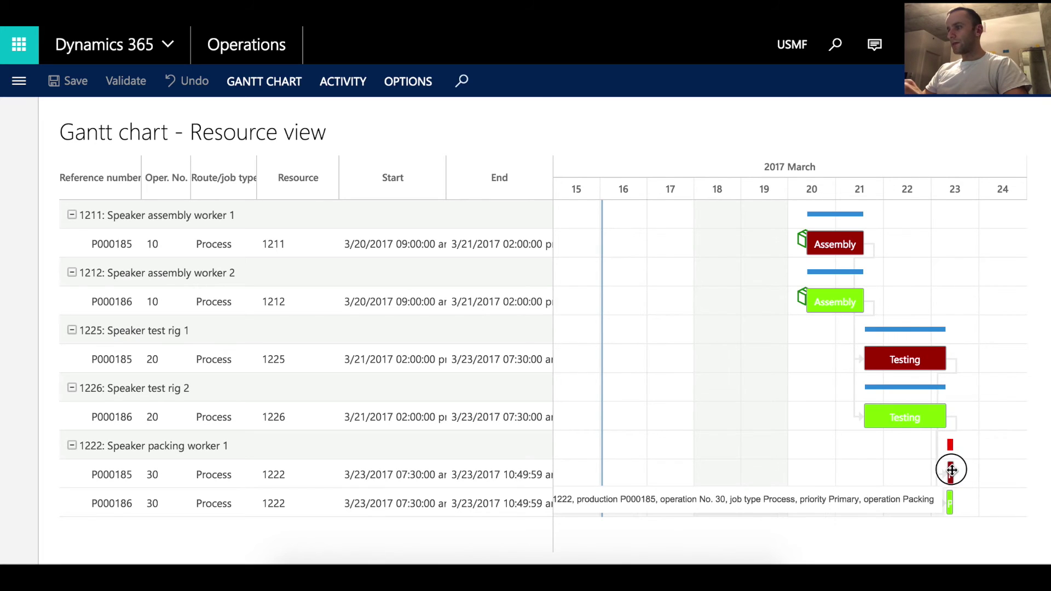
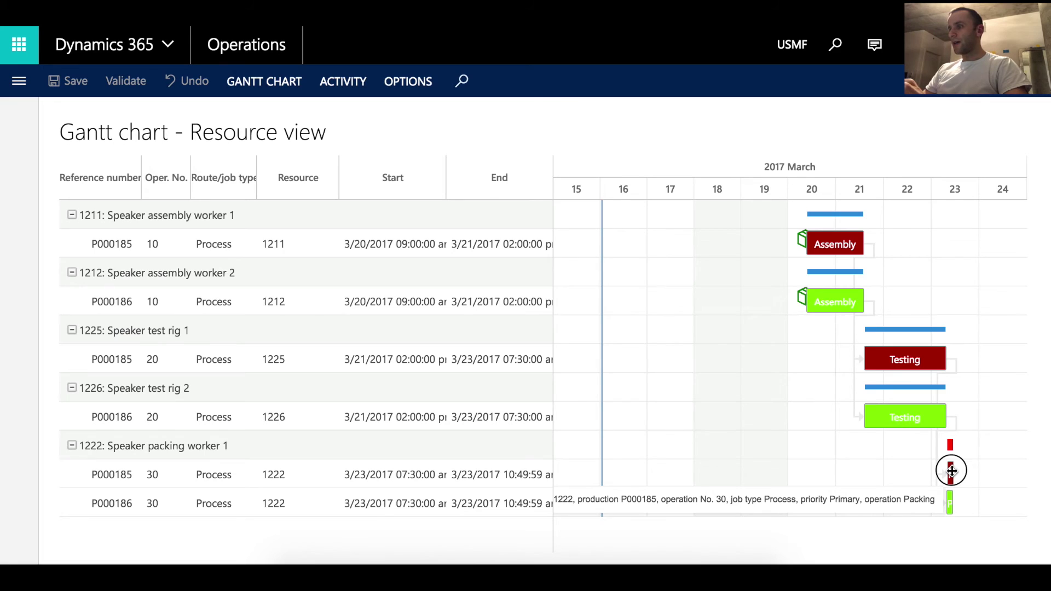
{"action": "left_click_drag", "start_coordinate": [951, 471], "coordinate": [956, 472]}
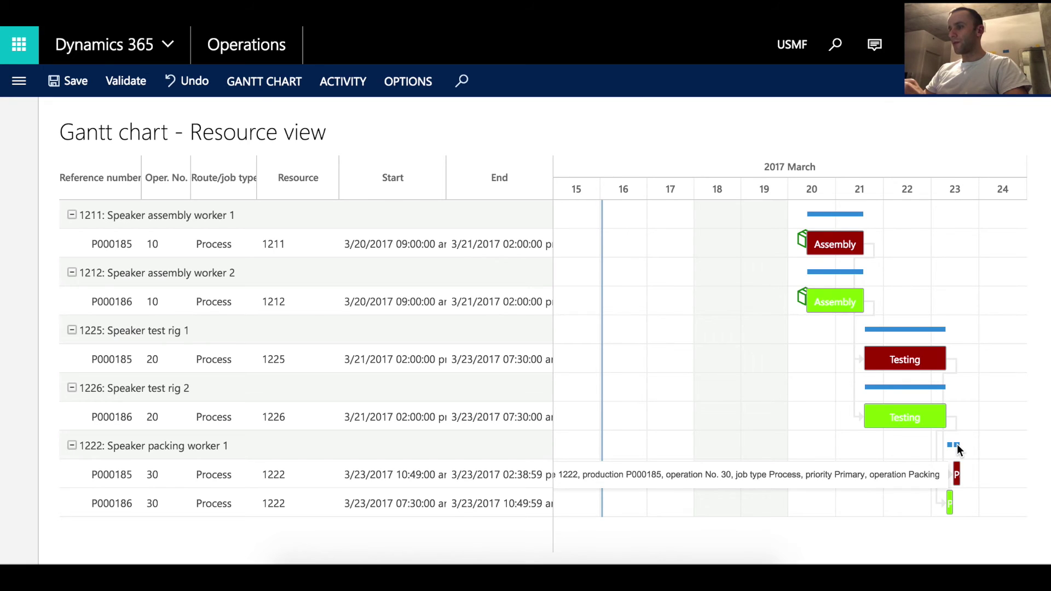
{"action": "left_click", "coordinate": [264, 81]}
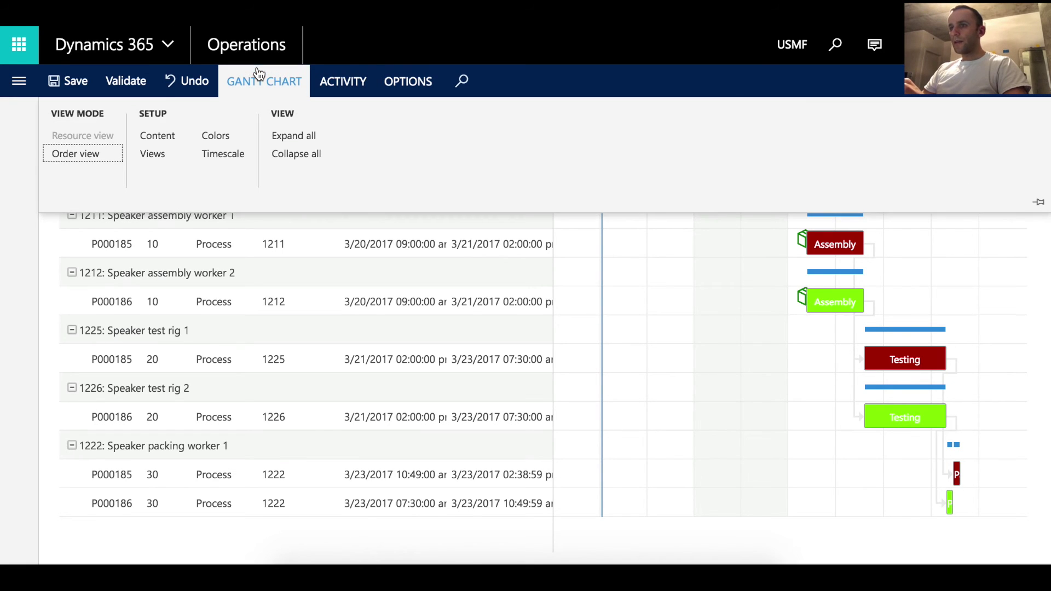
{"action": "left_click", "coordinate": [340, 88]}
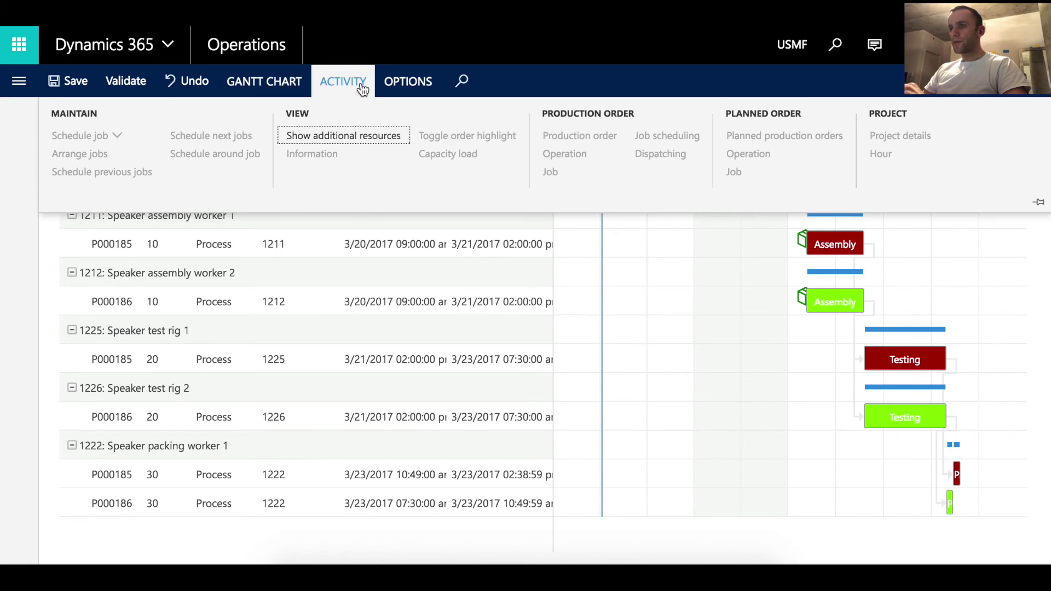
{"action": "left_click", "coordinate": [358, 136]}
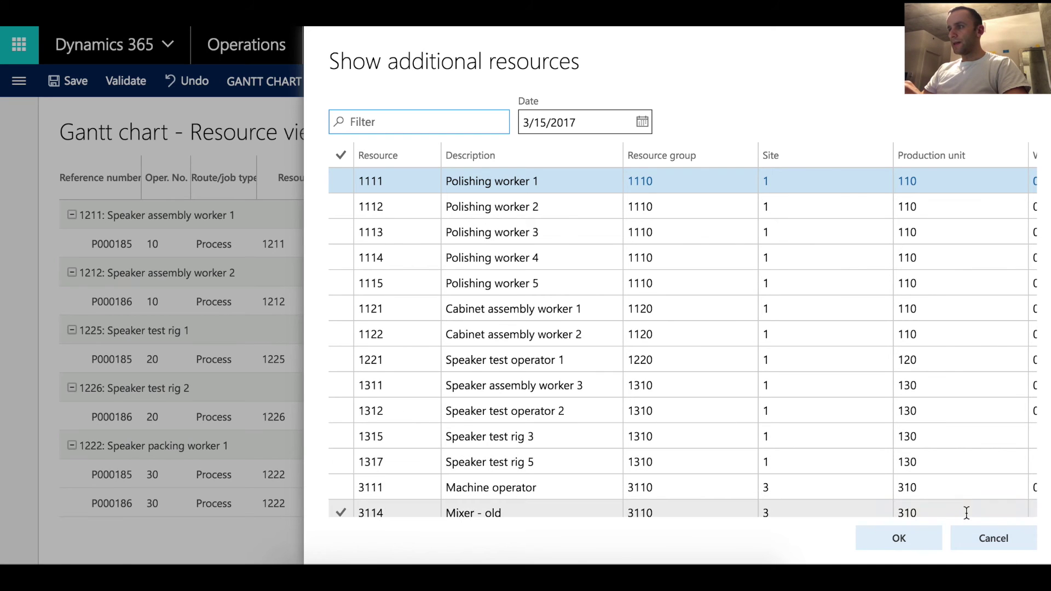
{"action": "left_click", "coordinate": [985, 538]}
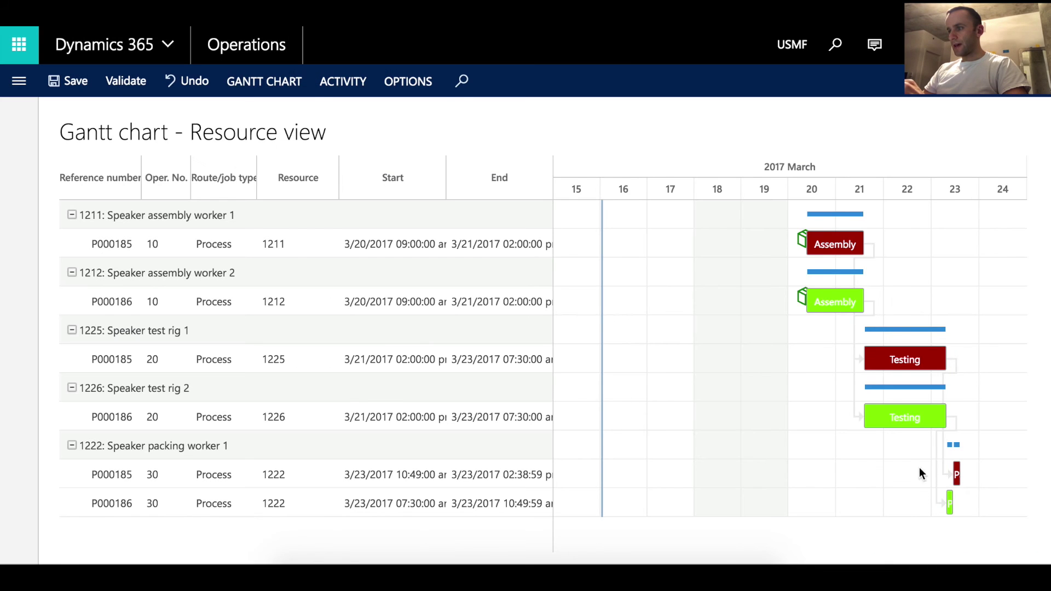
- Show the additional resources 1111, 1112 and 1113 (Polishing workers 1, 2 and 3) in the Gantt chart
{"action": "left_click", "coordinate": [144, 443]}
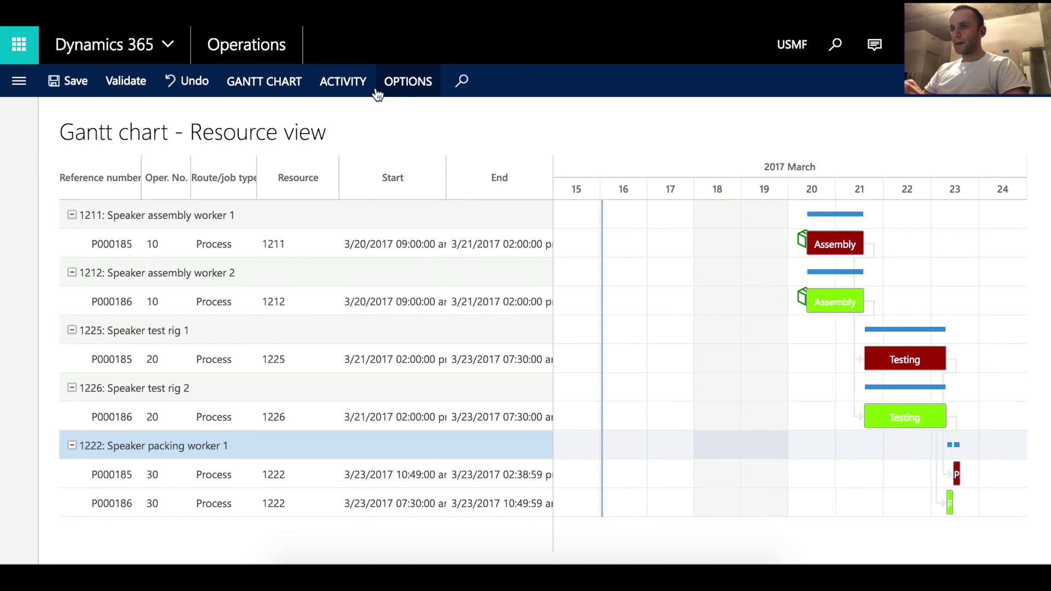
{"action": "left_click", "coordinate": [248, 85]}
{"action": "left_click", "coordinate": [349, 77]}
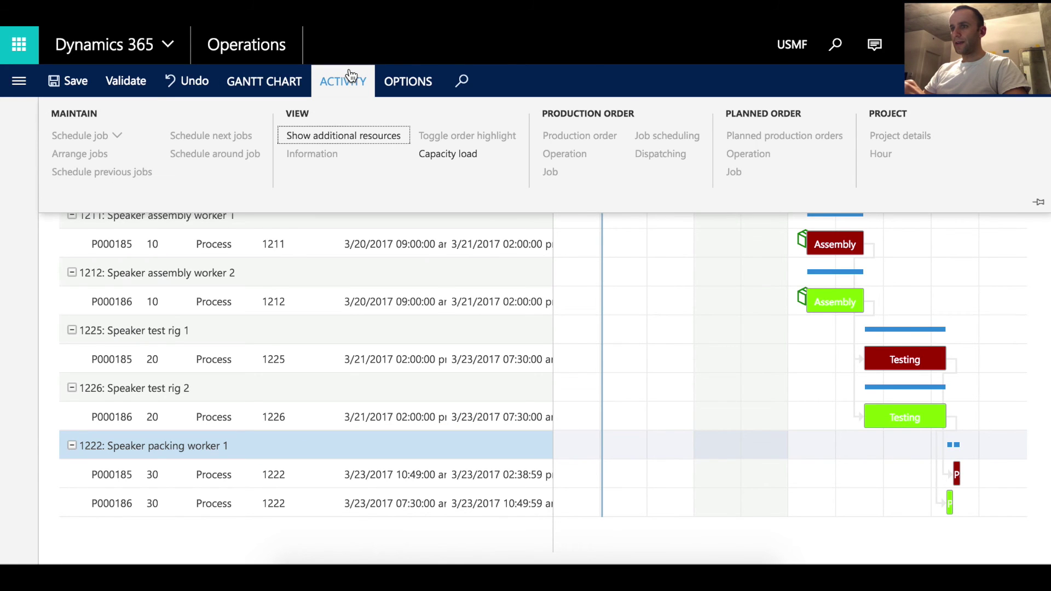
{"action": "left_click", "coordinate": [333, 135]}
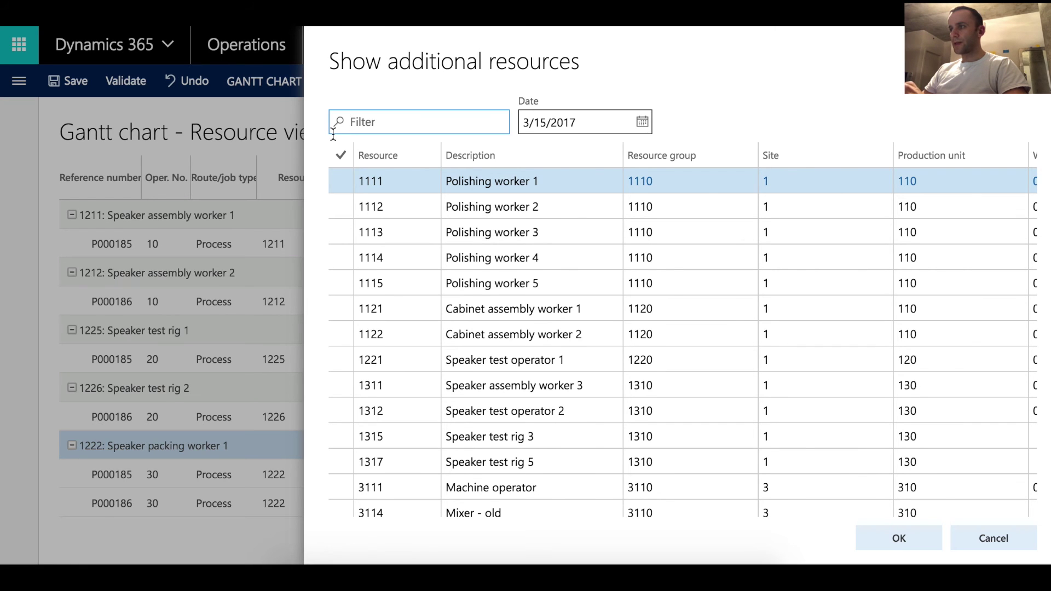
{"action": "left_click", "coordinate": [568, 277]}
{"action": "scroll", "coordinate": [569, 272], "scroll_direction": "down", "scroll_amount": 2}
{"action": "scroll", "coordinate": [570, 274], "scroll_direction": "up", "scroll_amount": 2}
{"action": "scroll", "coordinate": [569, 273], "scroll_direction": "down", "scroll_amount": 1}
{"action": "left_click", "coordinate": [568, 274]}
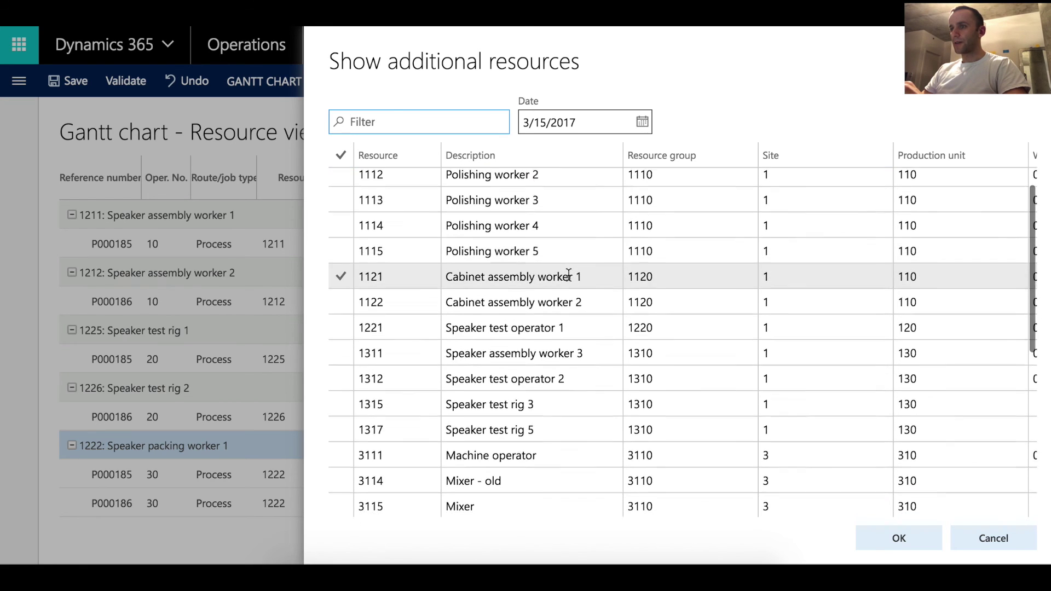
{"action": "scroll", "coordinate": [567, 275], "scroll_direction": "up", "scroll_amount": 1}
{"action": "left_click", "coordinate": [342, 211]}
{"action": "scroll", "coordinate": [351, 219], "scroll_direction": "up", "scroll_amount": 1}
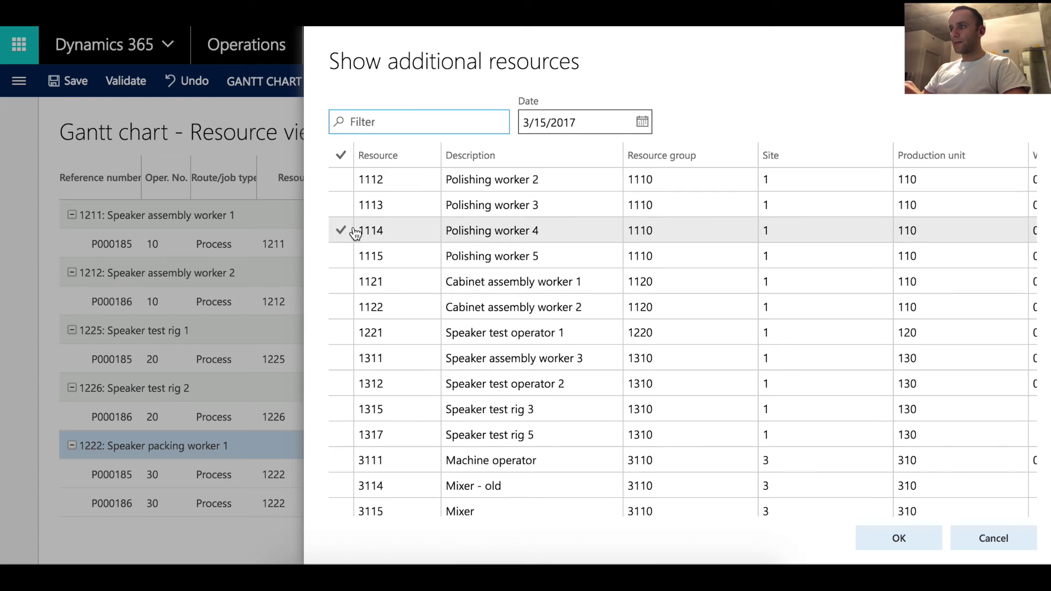
{"action": "scroll", "coordinate": [355, 233], "scroll_direction": "up", "scroll_amount": 1}
{"action": "left_click", "coordinate": [345, 181]}
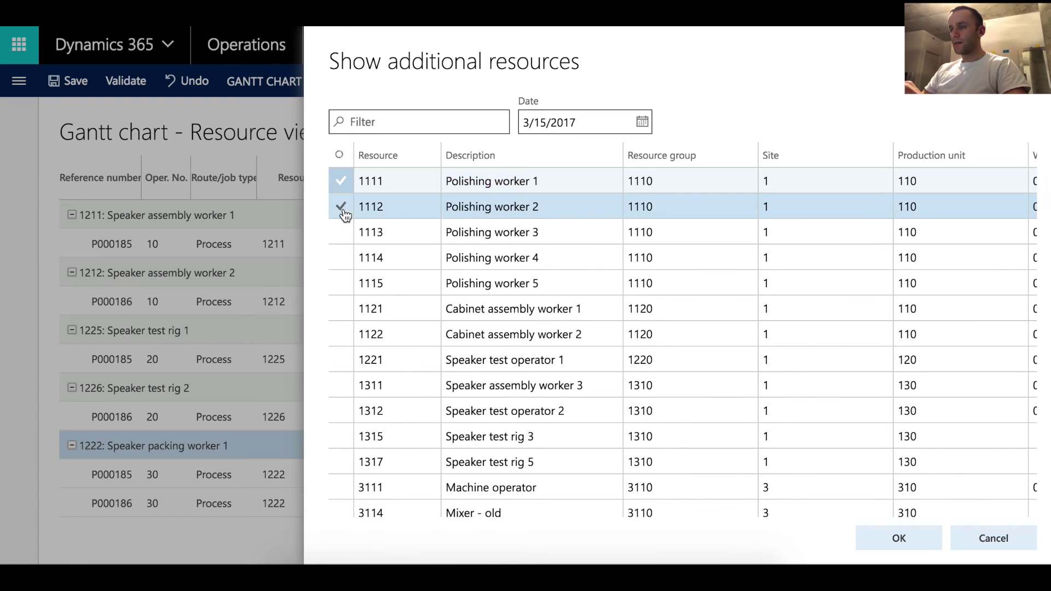
{"action": "left_click", "coordinate": [342, 233]}
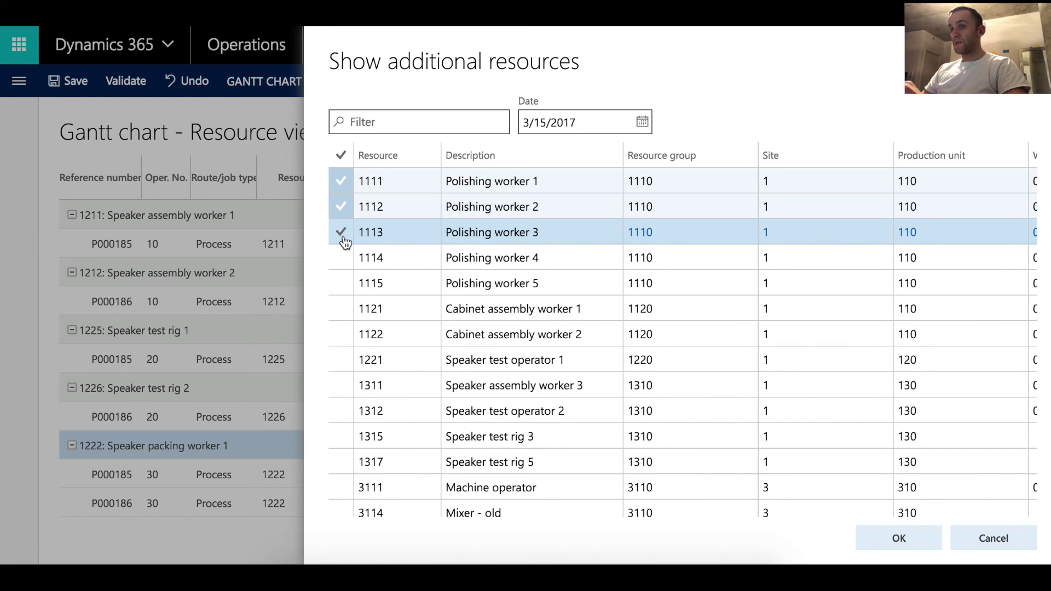
{"action": "left_click", "coordinate": [890, 538]}
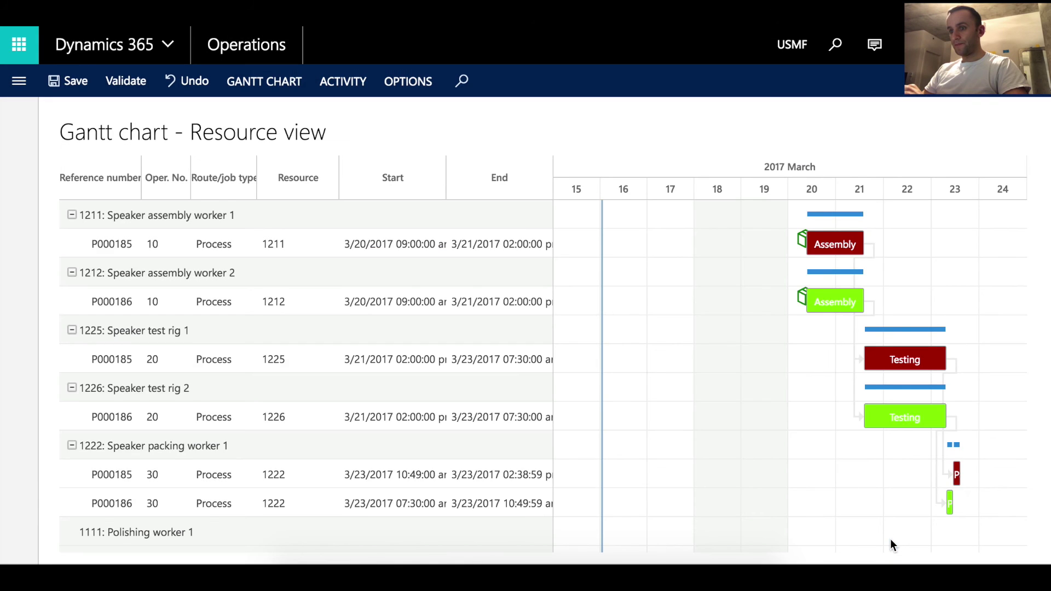
- Reassign the Packing jobs of P000185 and P000186 from resource 1222 to Polishing worker 1 (1111)
{"action": "scroll", "coordinate": [340, 462], "scroll_direction": "down", "scroll_amount": 1}
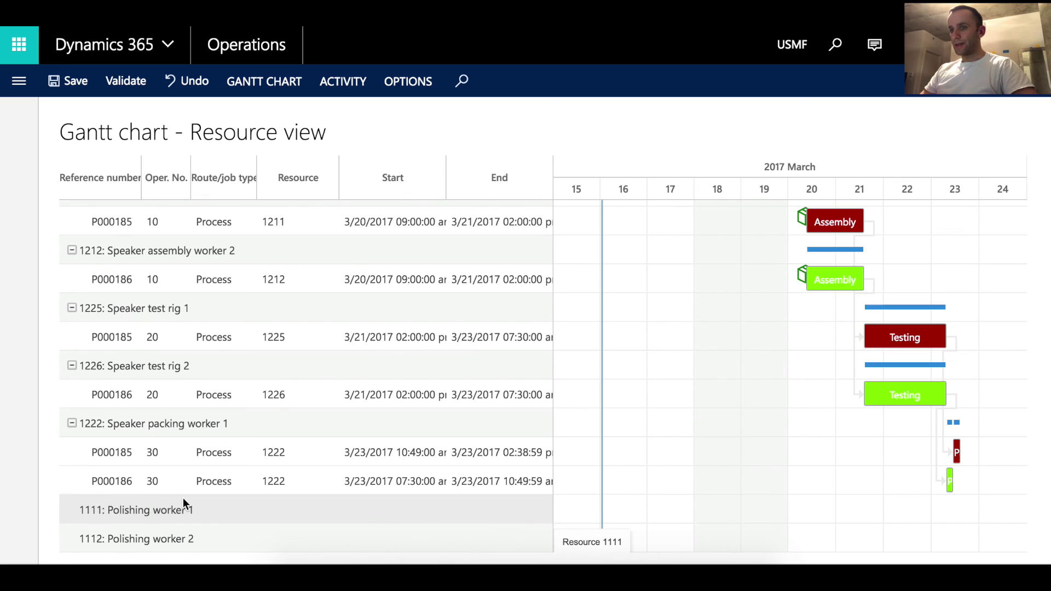
{"action": "left_click", "coordinate": [230, 449]}
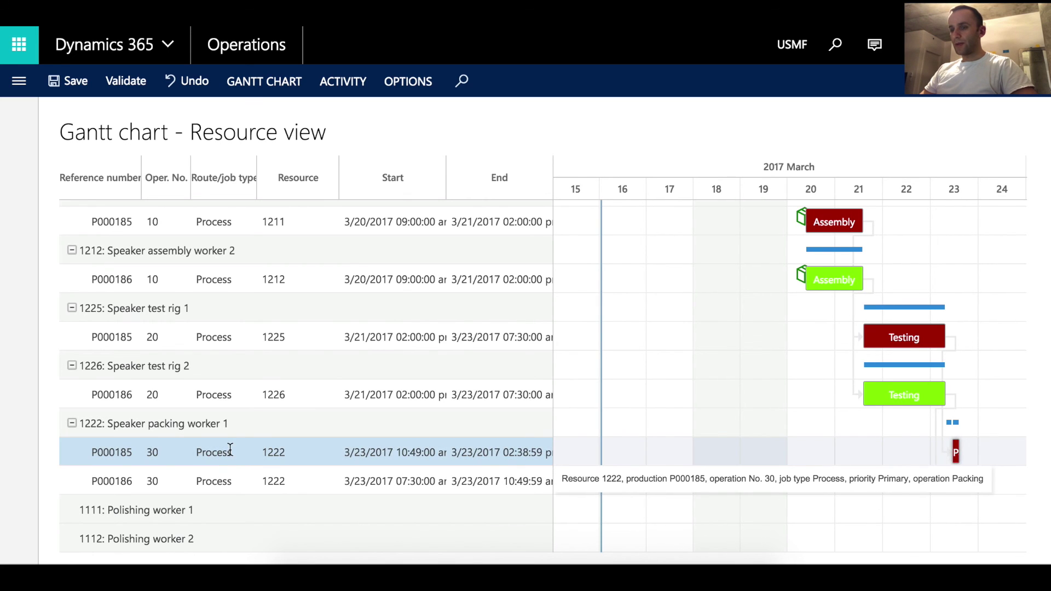
{"action": "left_click_drag", "start_coordinate": [230, 449], "coordinate": [233, 510]}
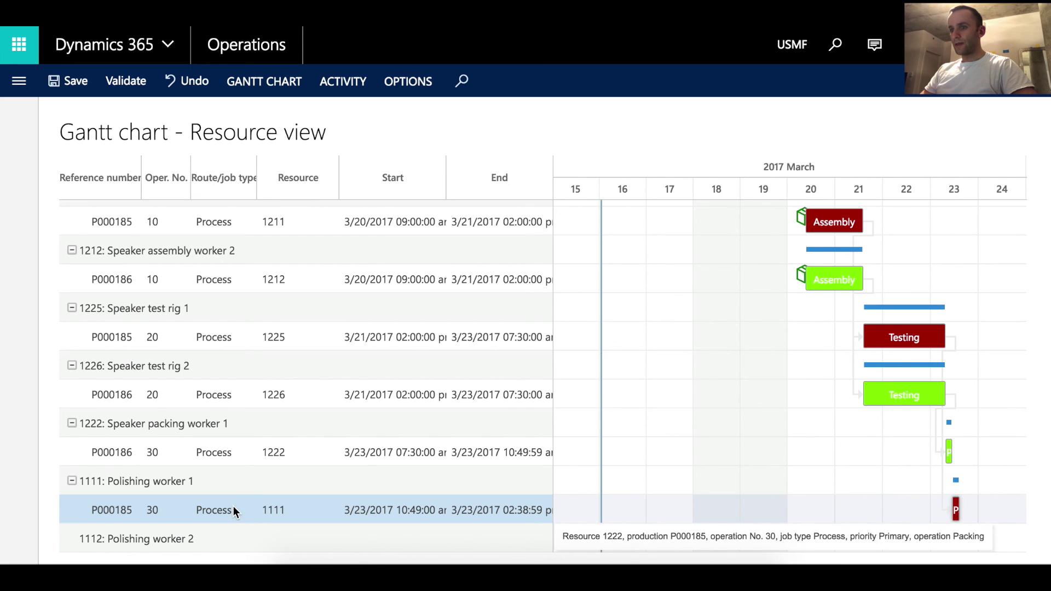
{"action": "left_click_drag", "start_coordinate": [230, 452], "coordinate": [230, 506]}
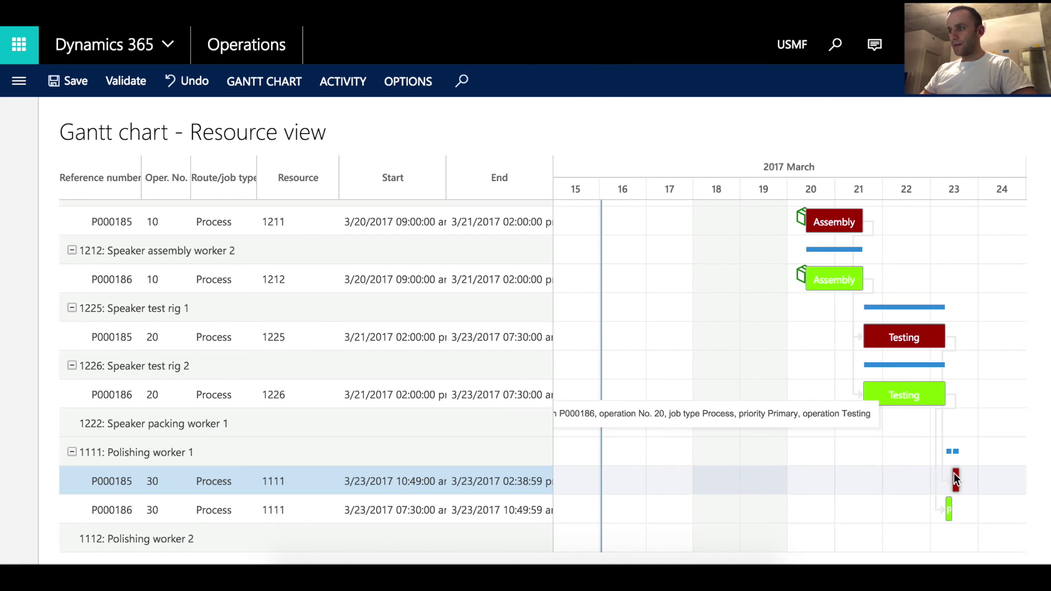
- Shift the P000185 Packing job to start at about 08:21 AM on 3/23/2017 and reassign it to Polishing worker 2 (1112)
{"action": "left_click_drag", "start_coordinate": [955, 477], "coordinate": [951, 477]}
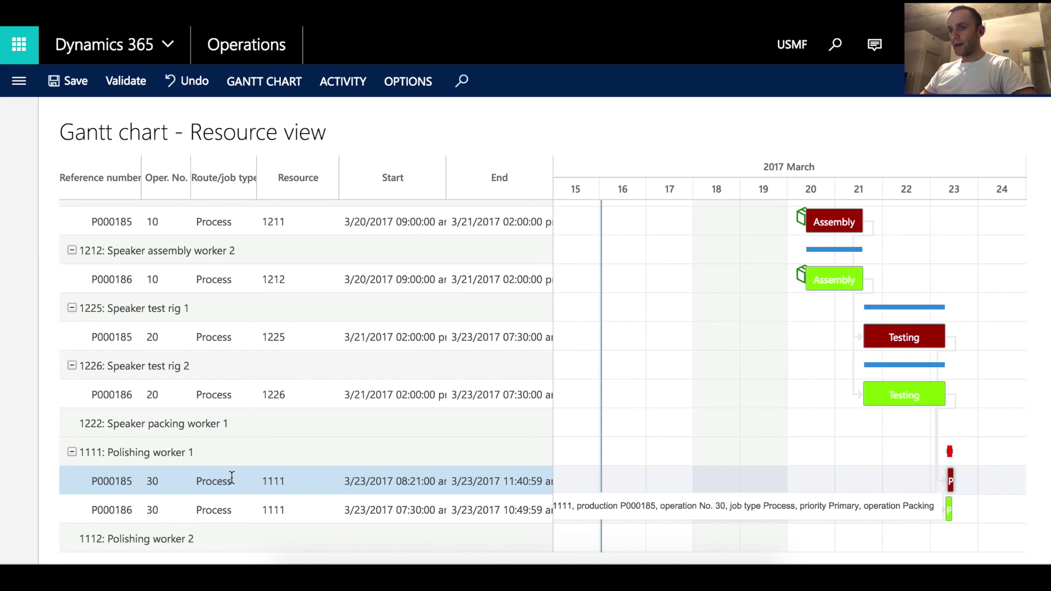
{"action": "left_click_drag", "start_coordinate": [231, 478], "coordinate": [229, 535]}
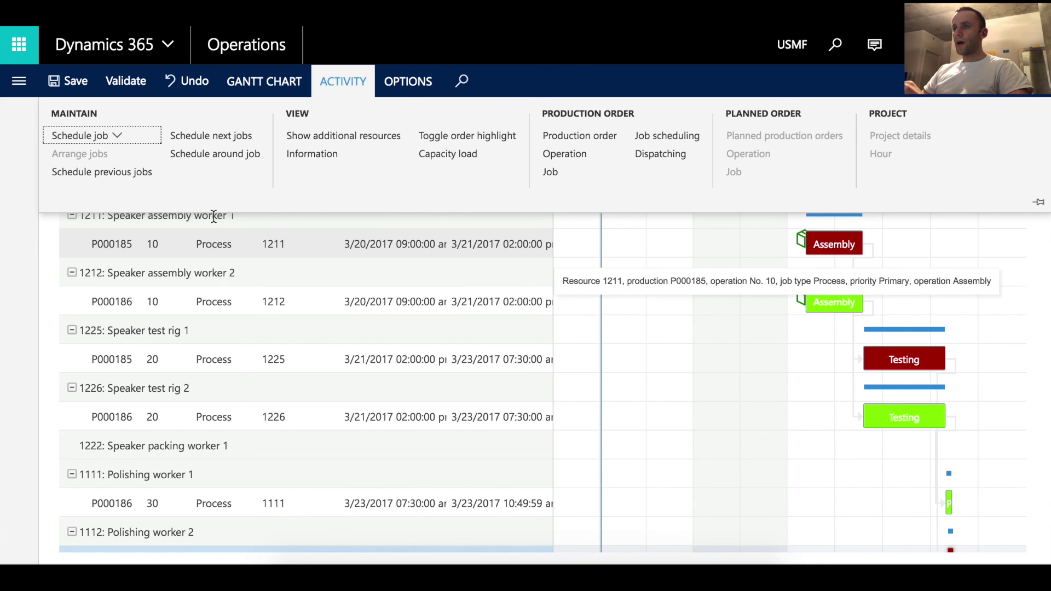
- Schedule the P000185 Packing job forward from scheduling date 3/23/2017 08:21 AM, changing its resource to 1211 (Speaker assembly worker 1)
{"action": "left_click", "coordinate": [118, 136]}
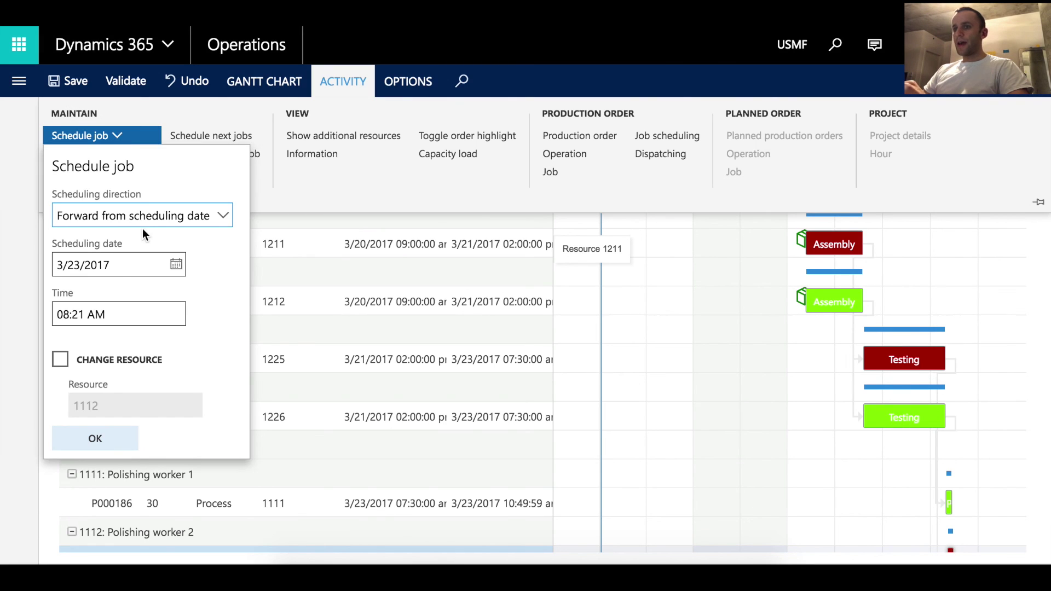
{"action": "left_click", "coordinate": [60, 360]}
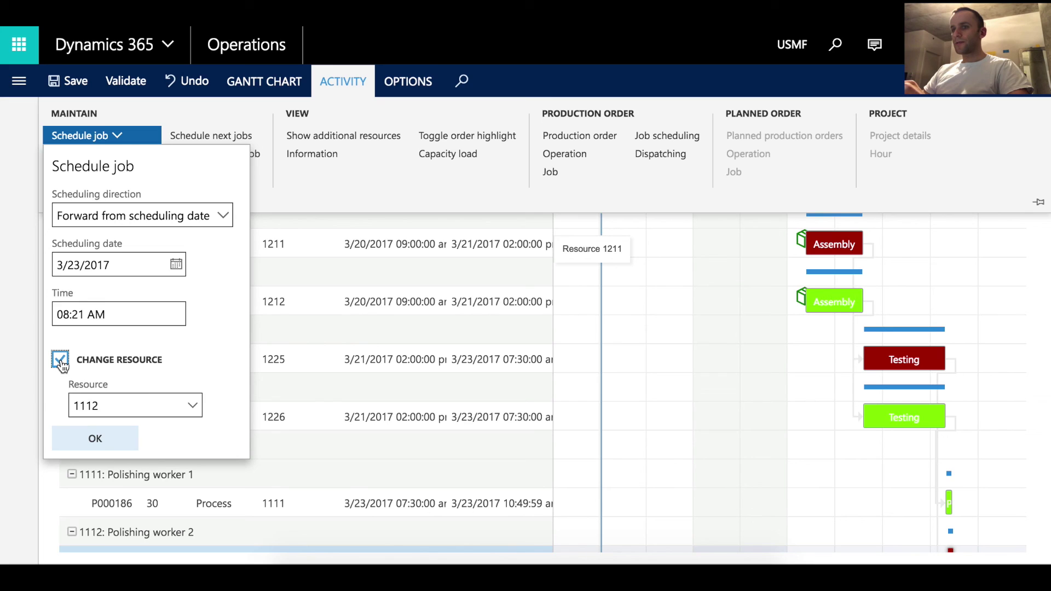
{"action": "left_click", "coordinate": [192, 407]}
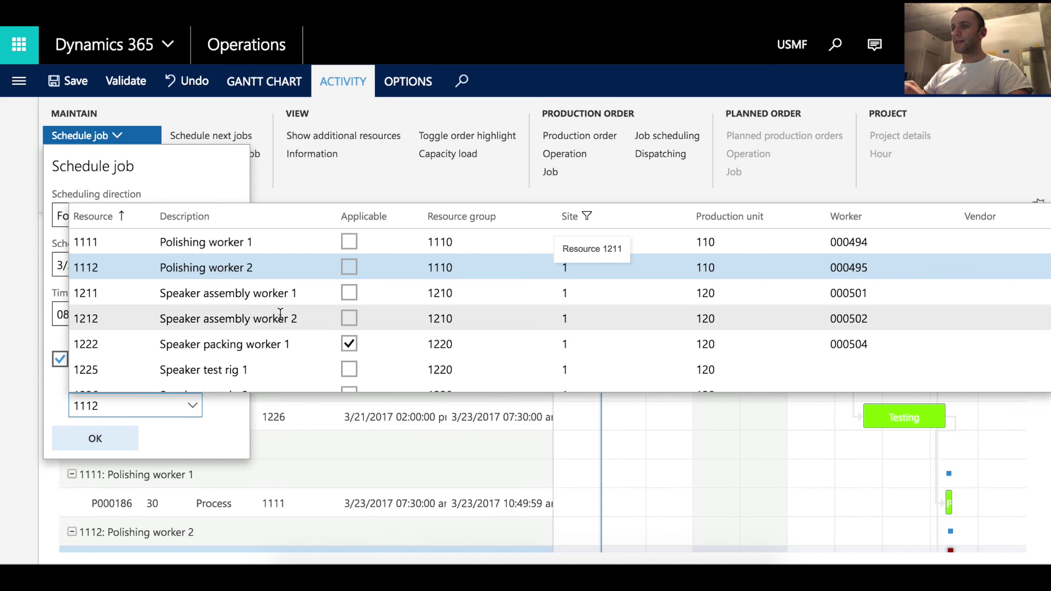
{"action": "scroll", "coordinate": [280, 317], "scroll_direction": "down", "scroll_amount": 1}
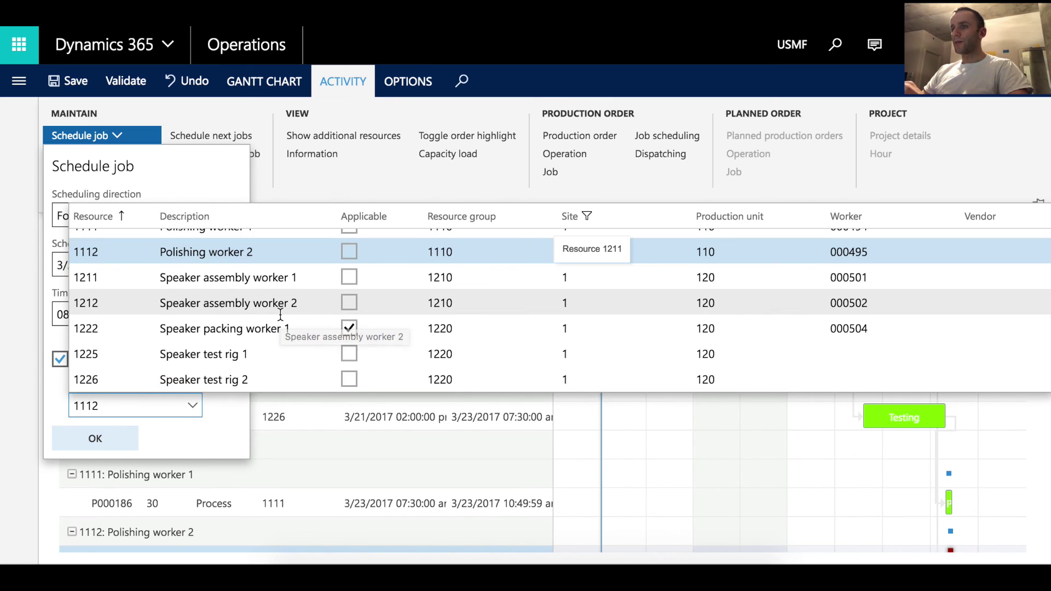
{"action": "left_click", "coordinate": [349, 328]}
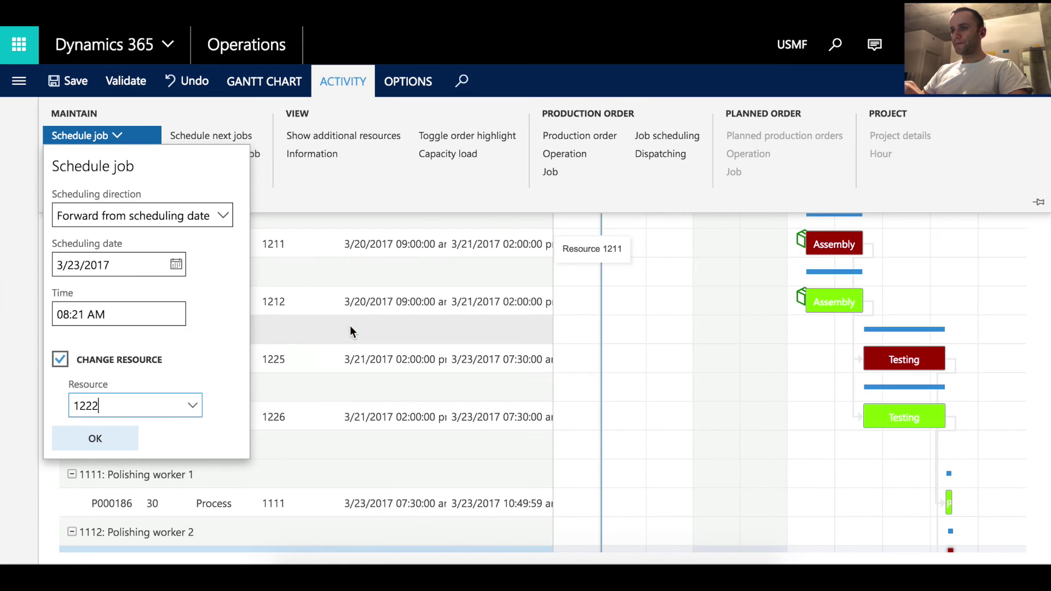
{"action": "left_click", "coordinate": [193, 406]}
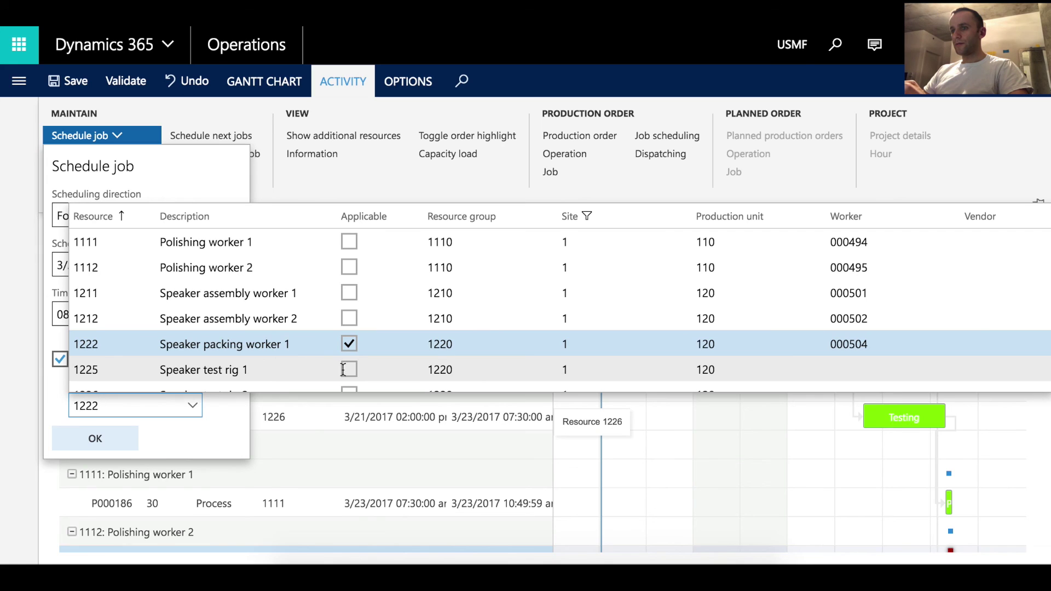
{"action": "left_click", "coordinate": [348, 294]}
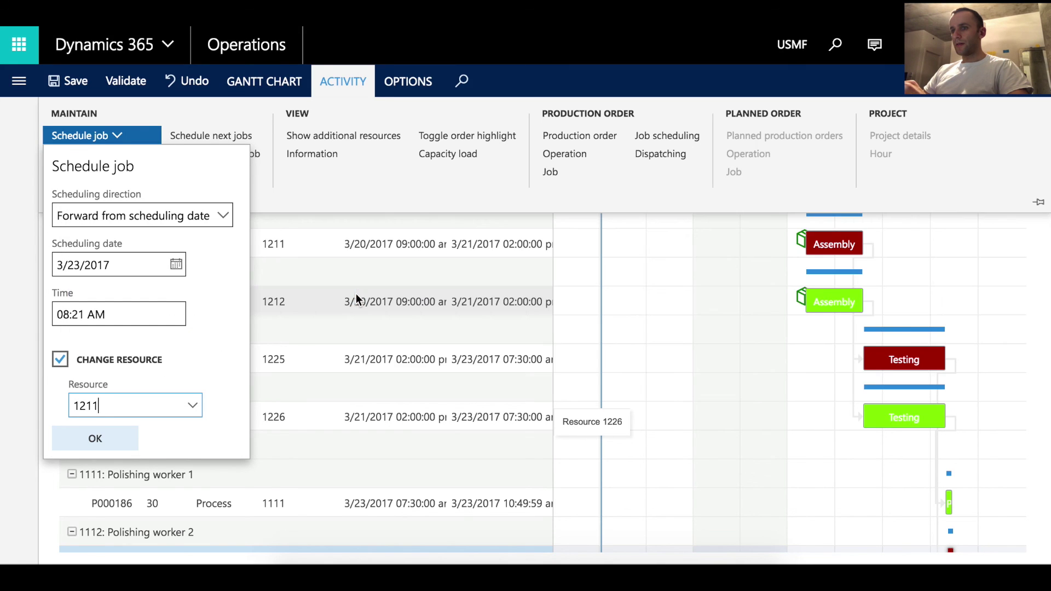
{"action": "left_click", "coordinate": [98, 438]}
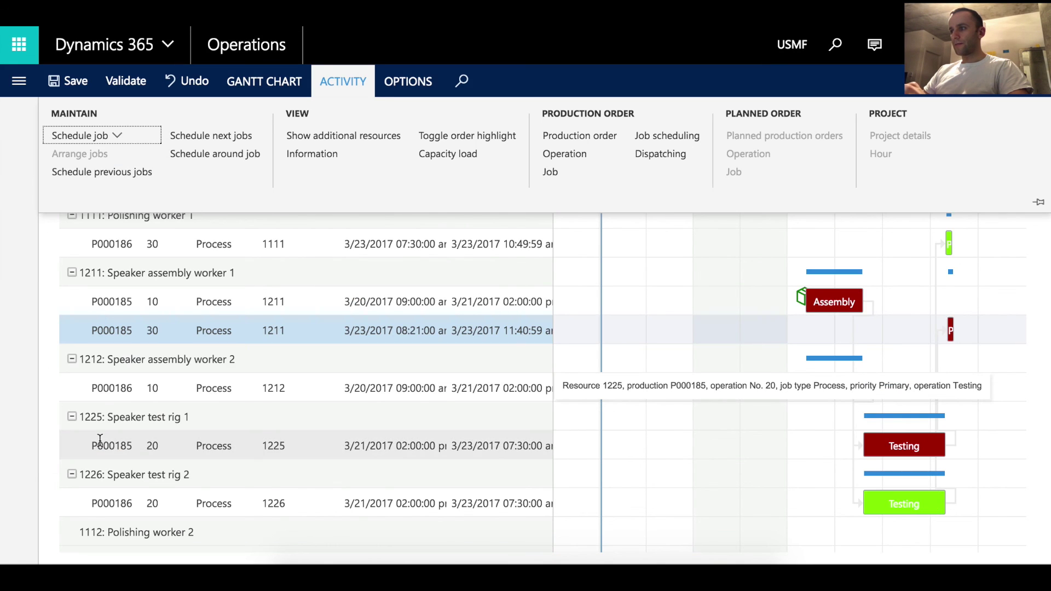